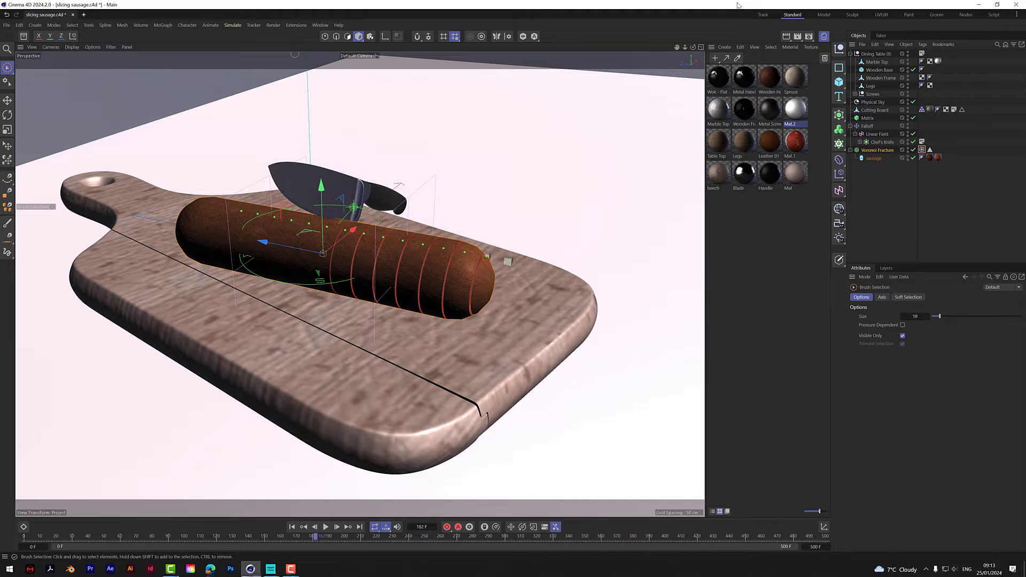
Play the finished sausage-slicing animation from the first frame and stop it partway through to examine the cutting effect.
click(292, 527)
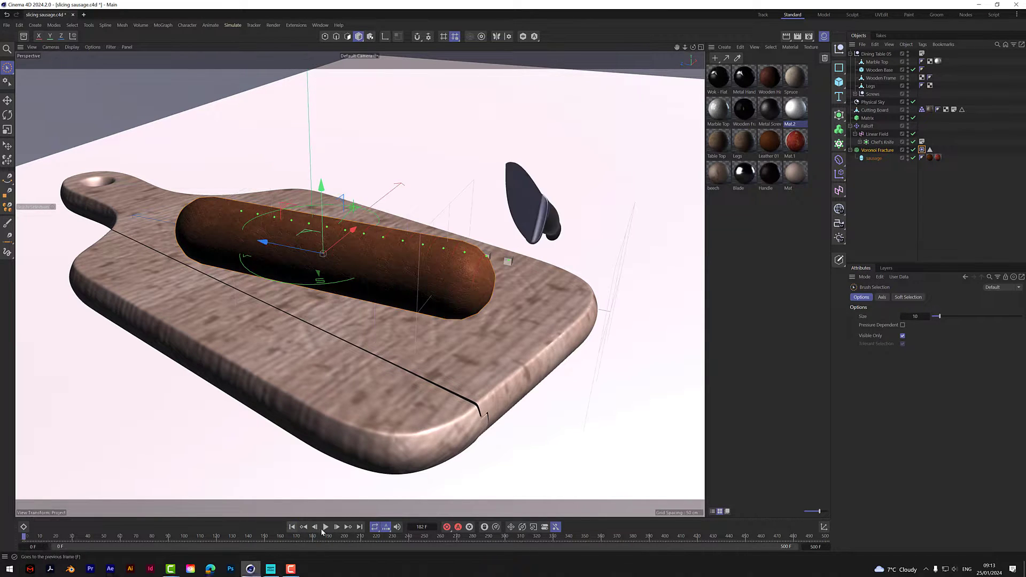
click(325, 527)
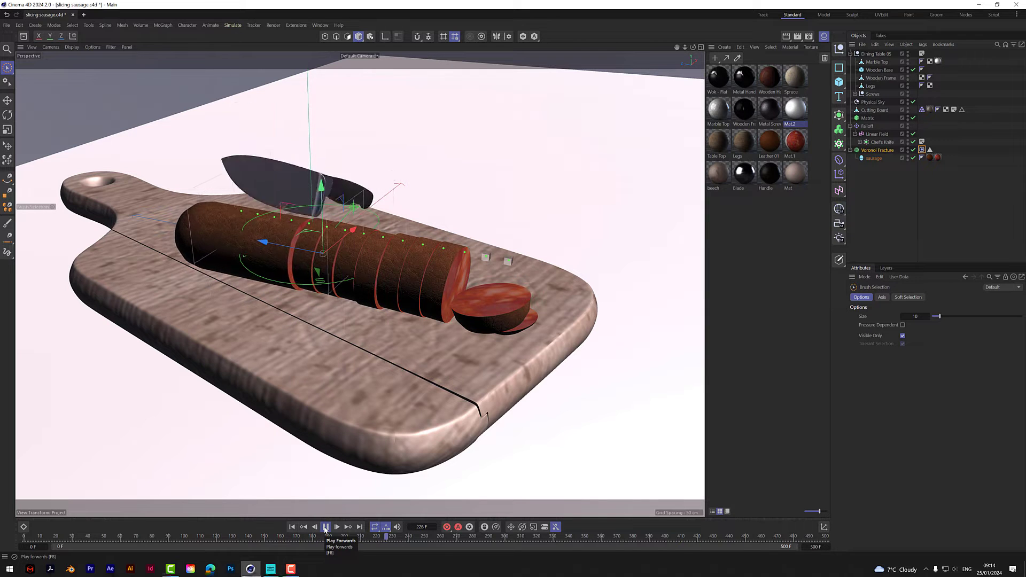
click(325, 526)
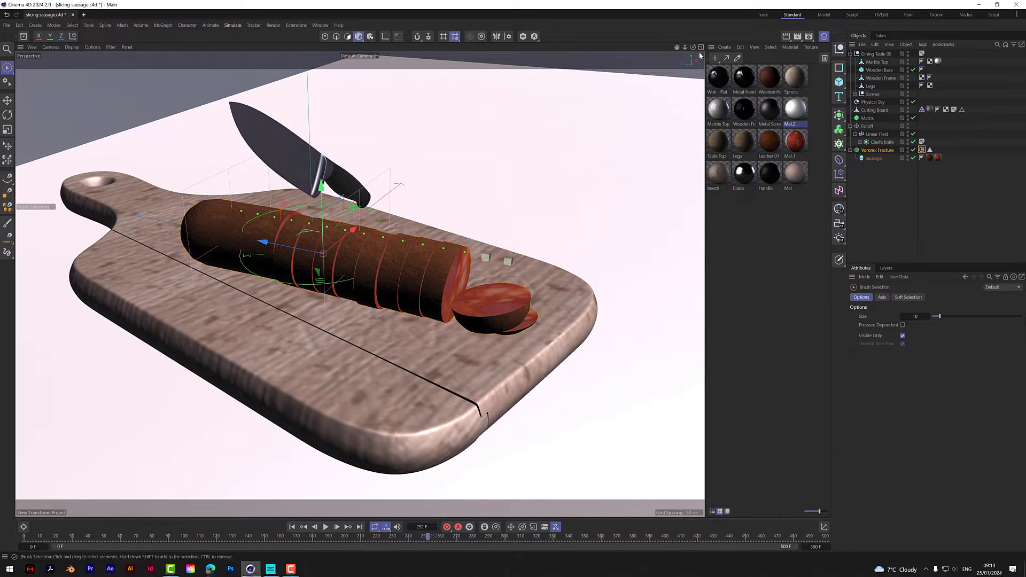
mouse_move(693, 47)
mouse_down()
mouse_move(614, 55)
mouse_move(711, 51)
mouse_up()
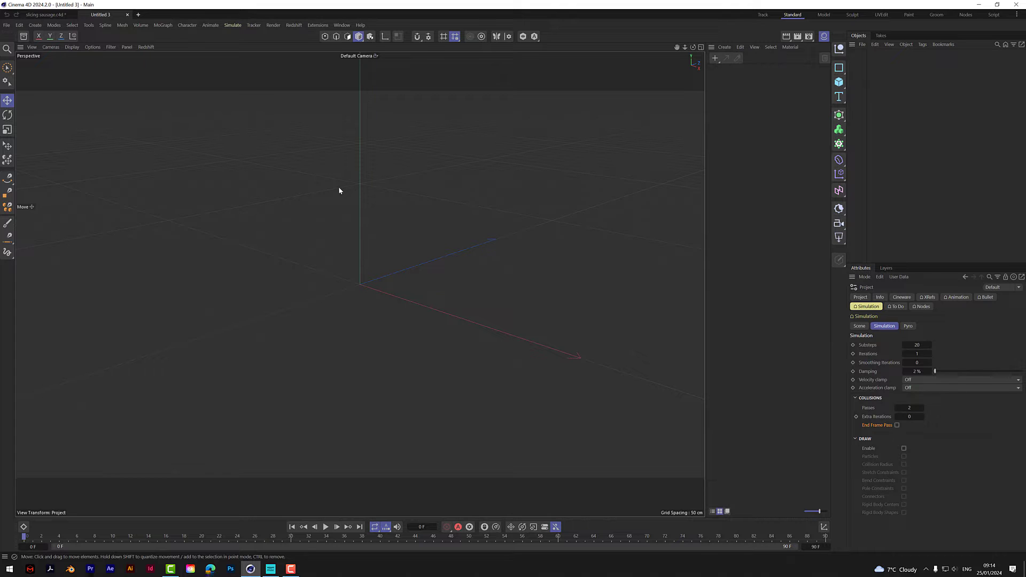
Add a capsule to the new project, orient it along +Z and lengthen it to about 454 cm.
click(839, 83)
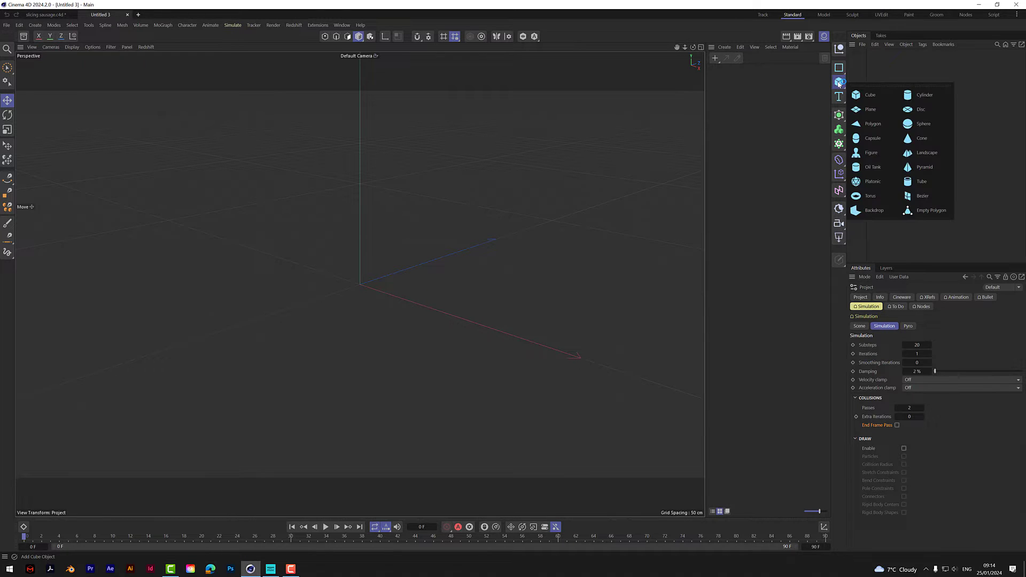
click(874, 139)
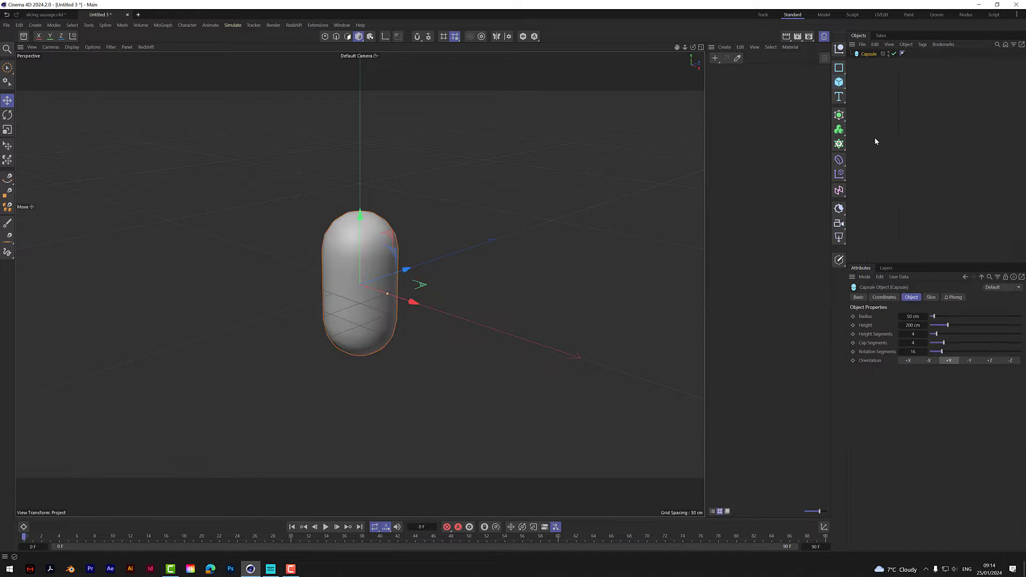
click(992, 361)
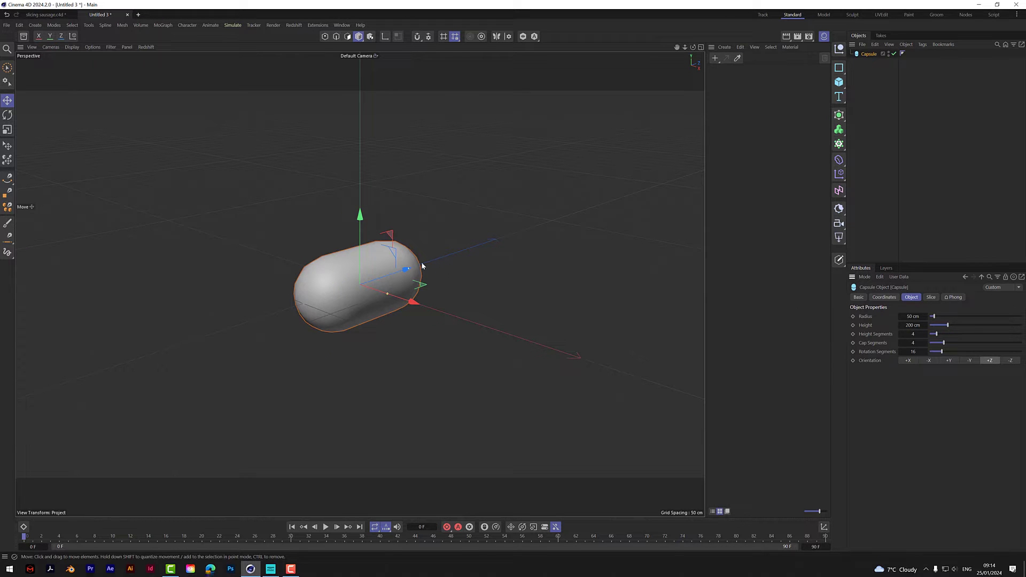
drag(408, 271, 464, 260)
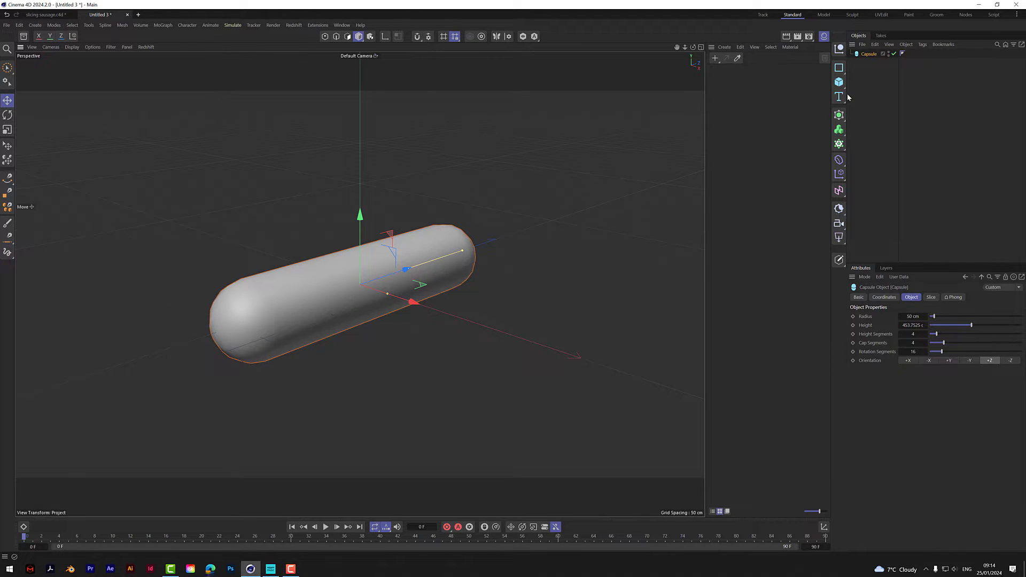
Add a cube and size it into a flat board, 405 cm in X, 27 cm in Y and about 715 cm in Z.
click(838, 82)
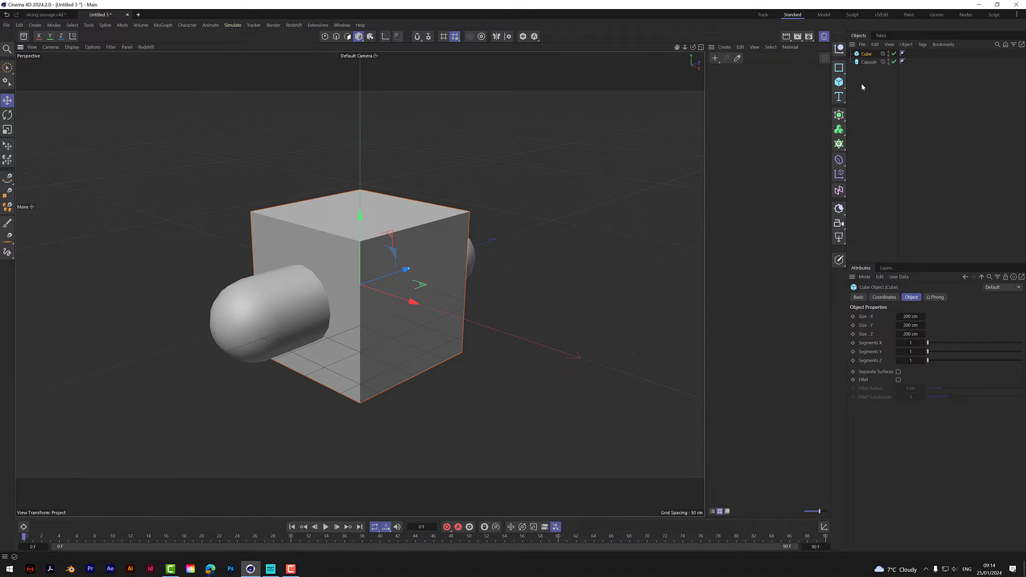
drag(915, 325, 872, 325)
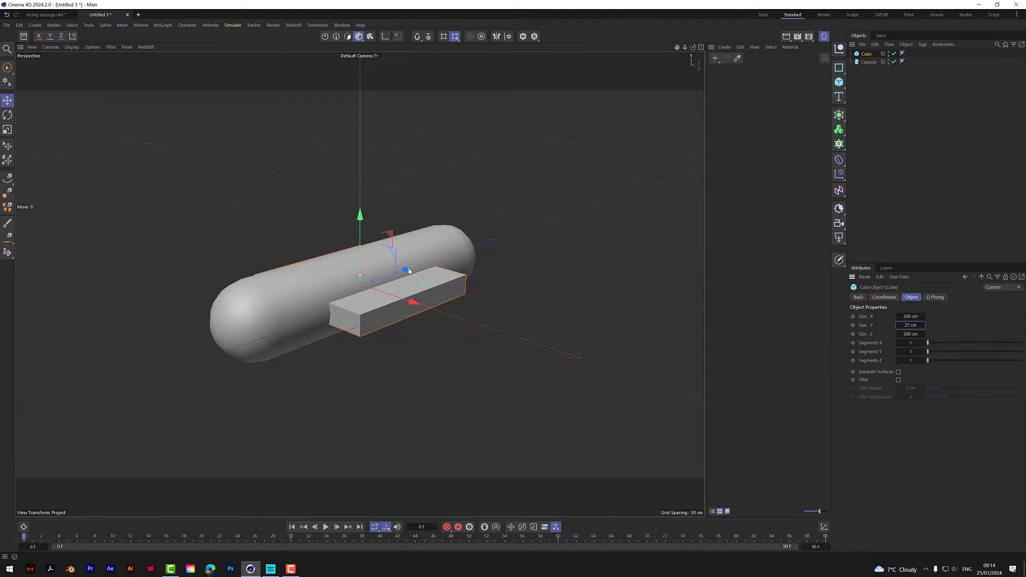
drag(435, 260, 514, 239)
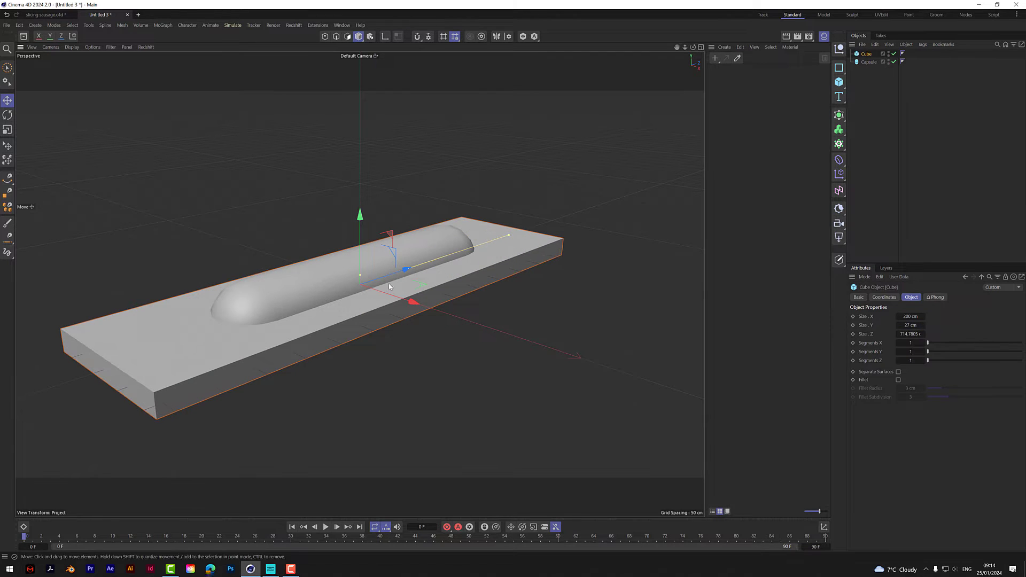
drag(912, 316, 1022, 316)
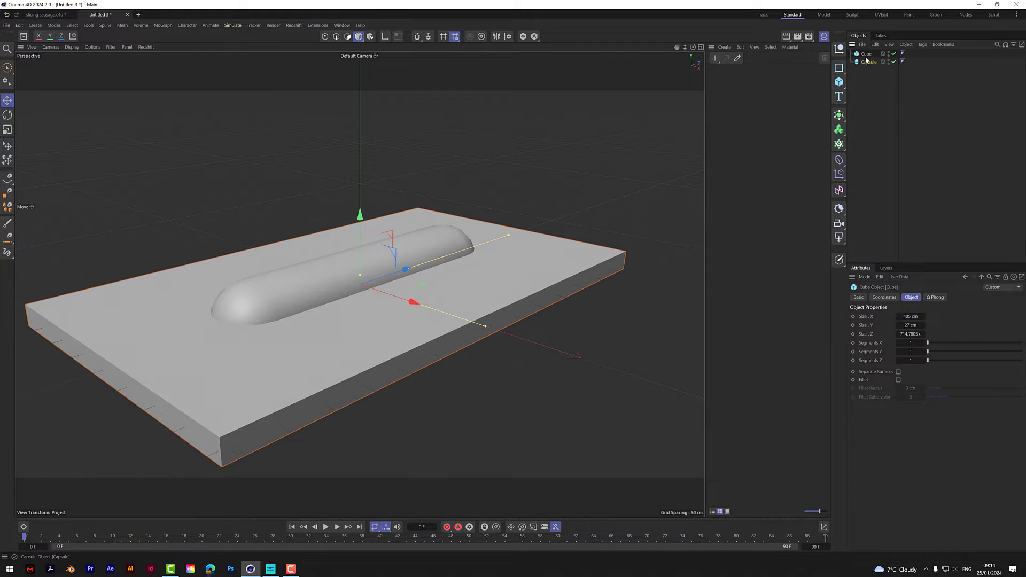
Place the capsule above the cube in the object hierarchy and raise it in Y to rest on top of the board.
drag(866, 61, 867, 53)
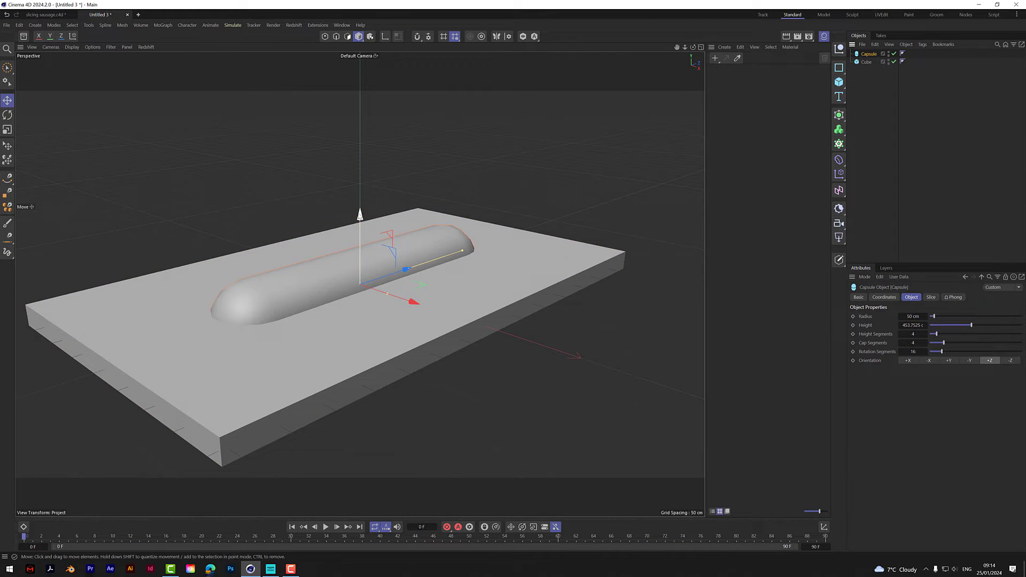
drag(360, 215, 366, 166)
mouse_move(693, 47)
mouse_down()
mouse_move(733, 7)
mouse_move(693, 47)
mouse_up()
click(893, 124)
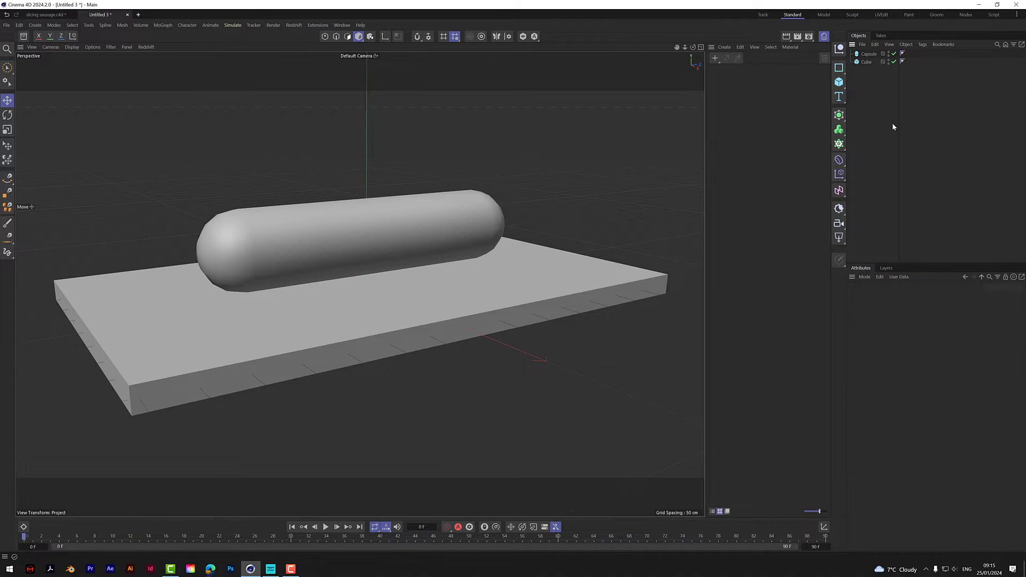
Apply a Voronoi Fracture to the capsule, with the capsule as its child.
click(866, 62)
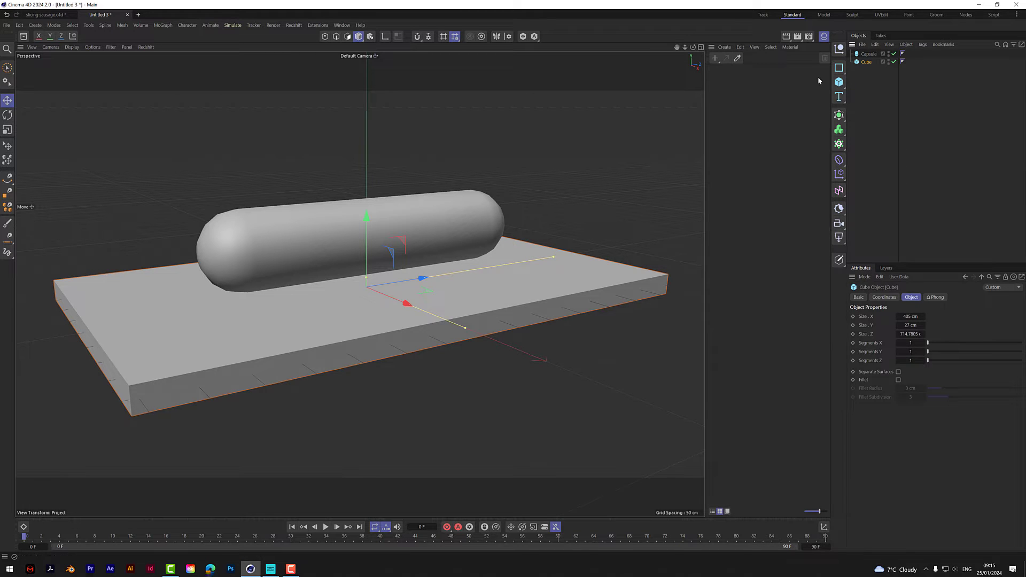
click(868, 54)
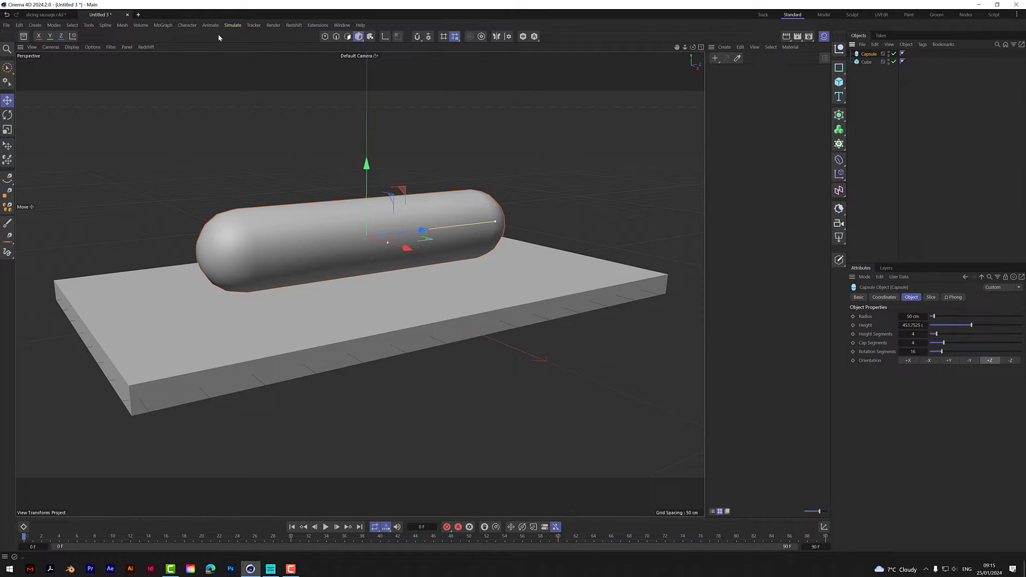
click(163, 25)
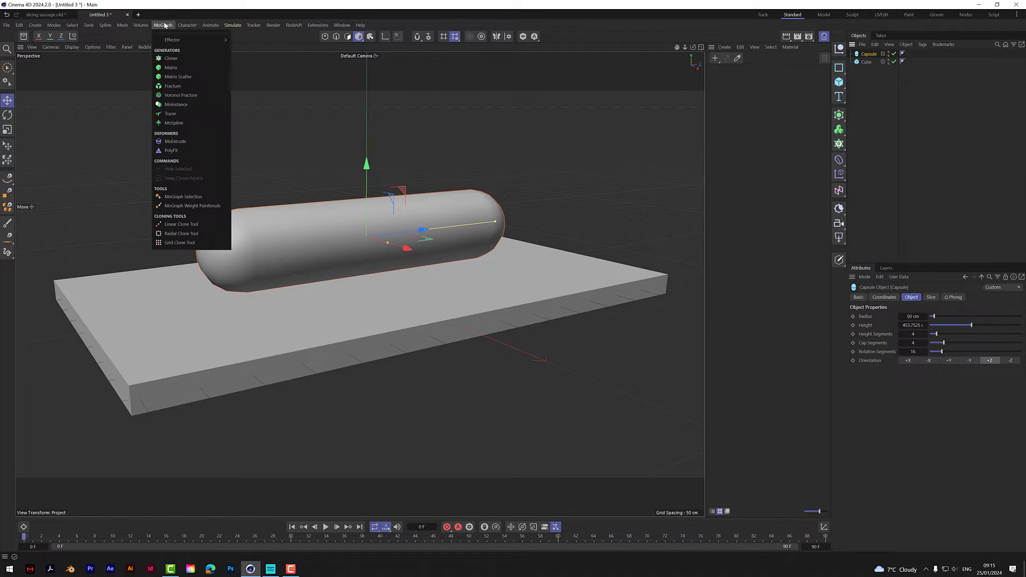
click(195, 95)
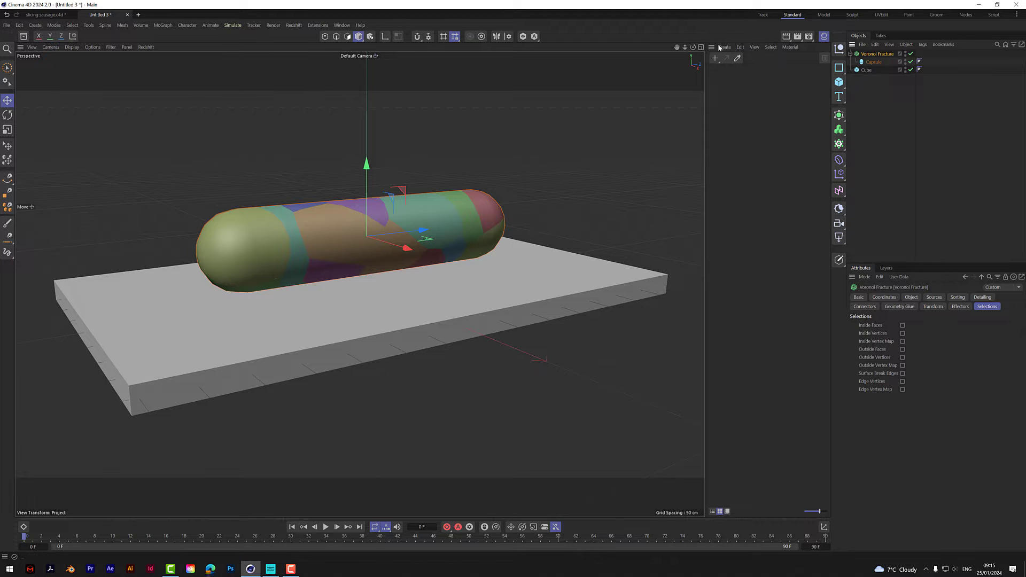
Delete the default Point Generator distribution from the Voronoi Fracture's sources.
drag(693, 47, 694, 60)
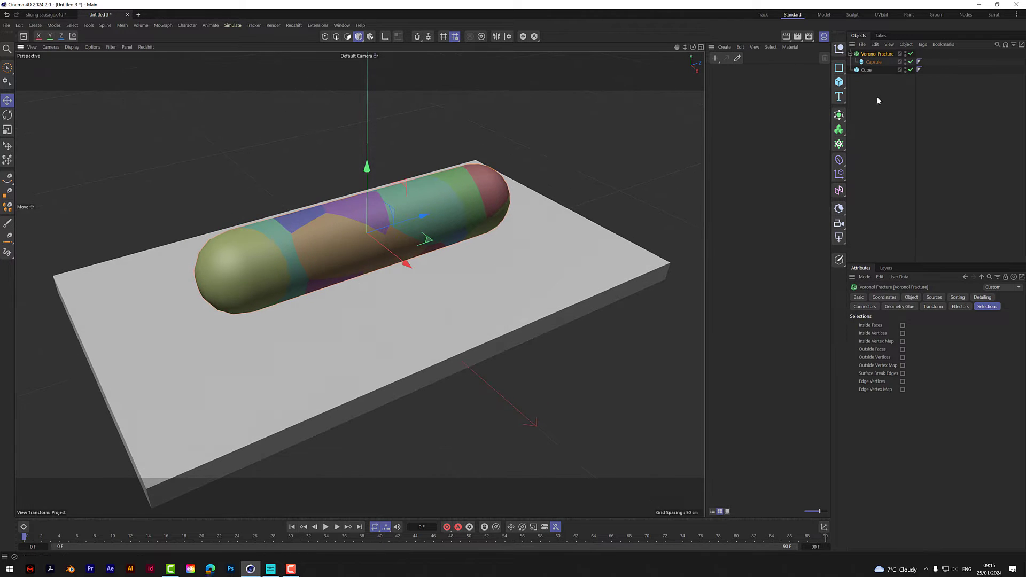
click(933, 297)
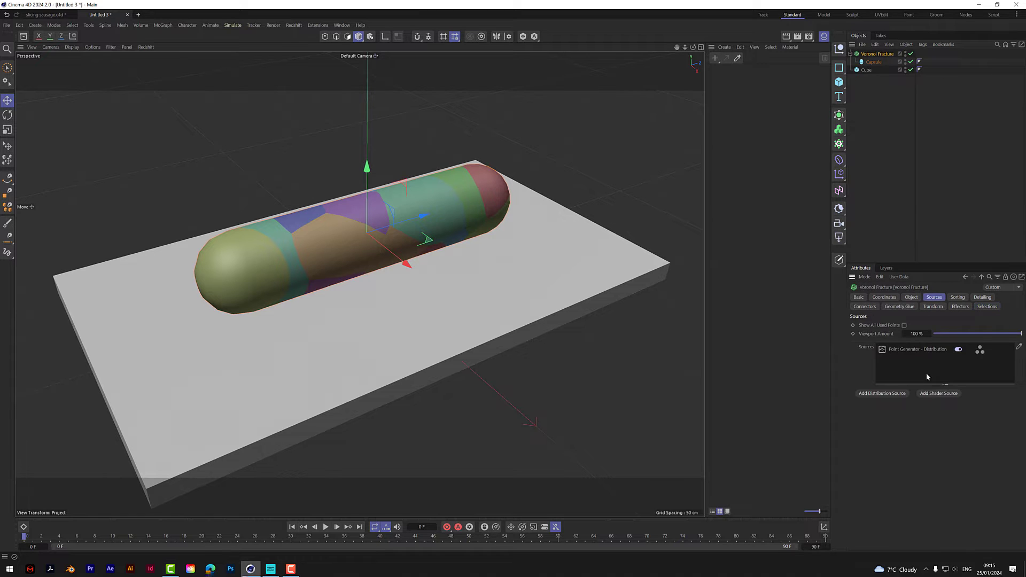
click(906, 349)
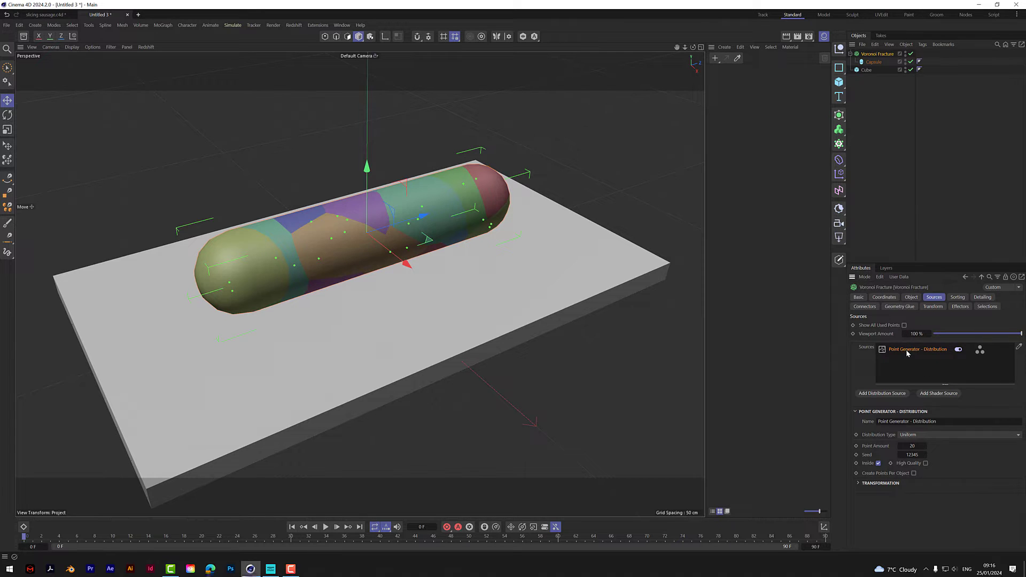
key(Delete)
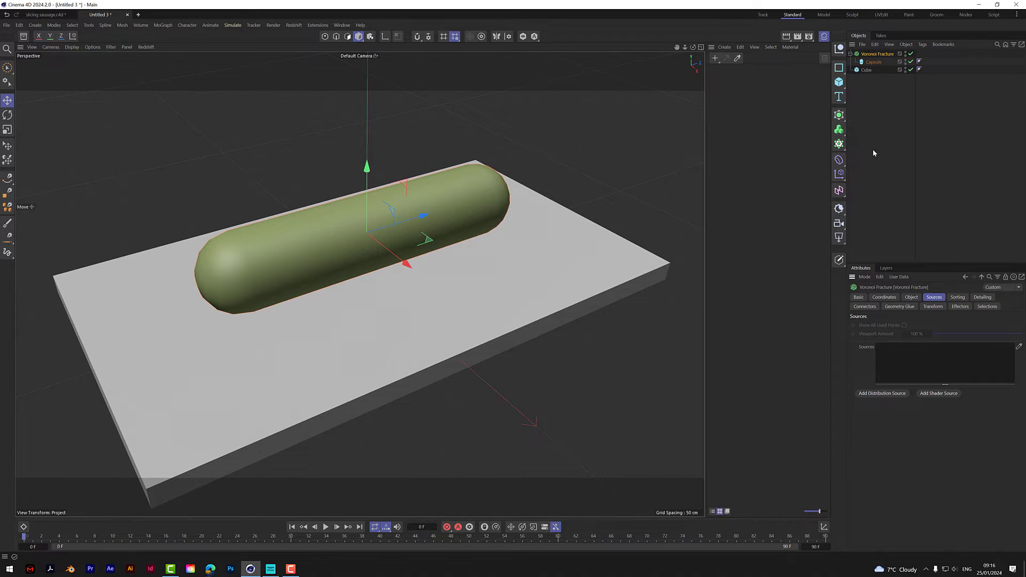
Add a Matrix object in Linear mode and move it beside the capsule, just above the board's surface.
click(839, 144)
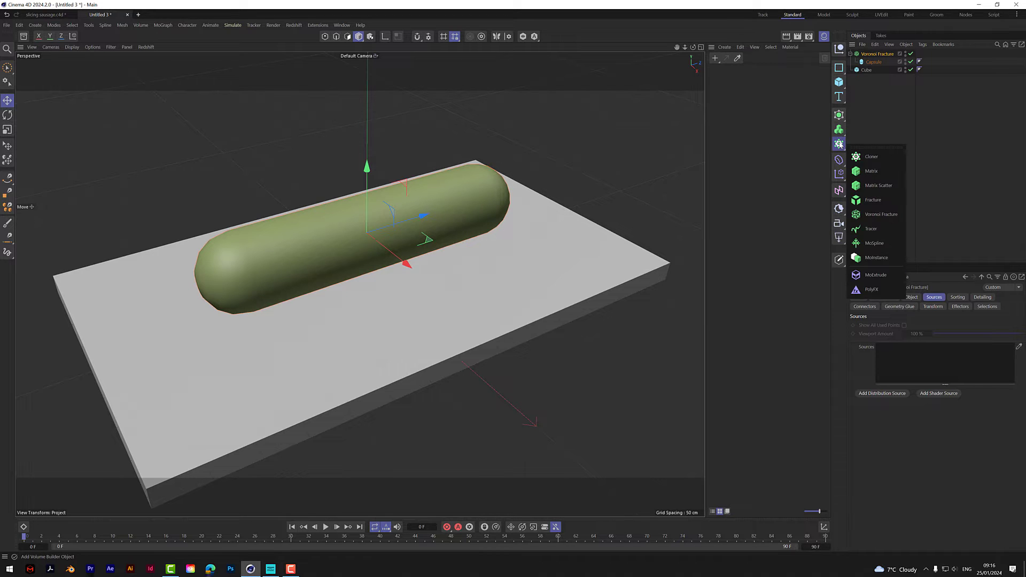
click(872, 171)
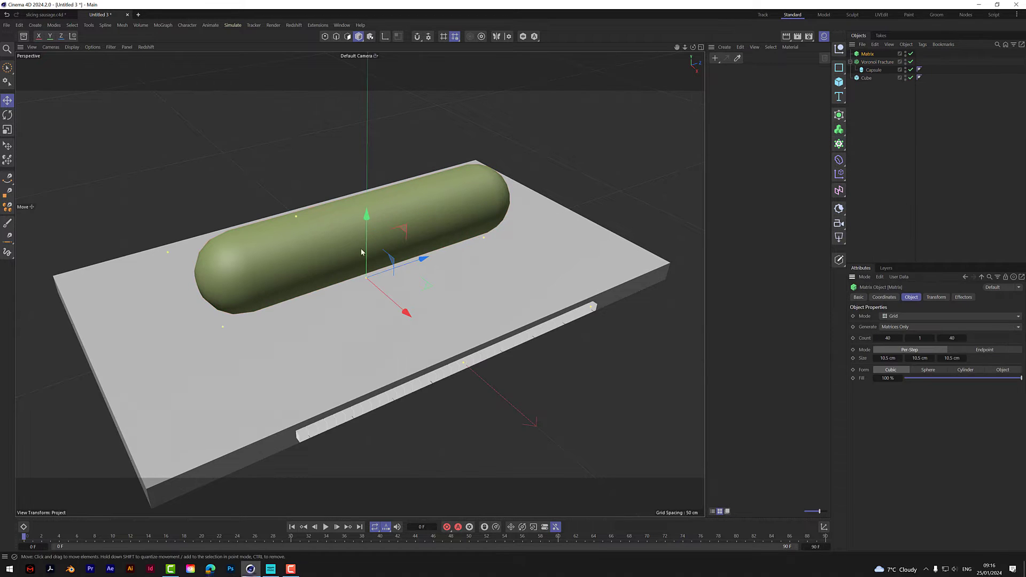
click(911, 316)
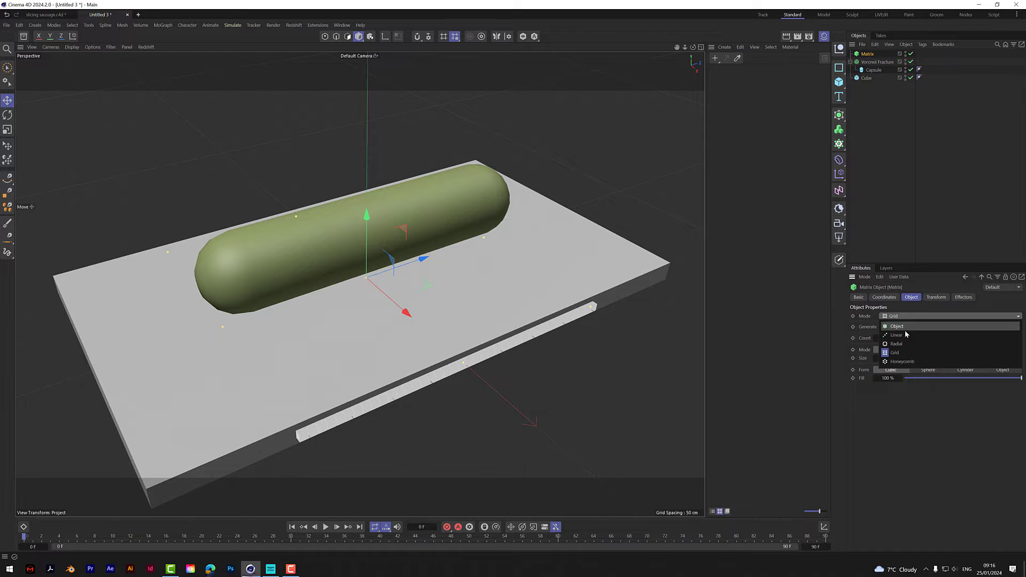
click(903, 334)
drag(405, 313, 454, 355)
drag(419, 261, 418, 239)
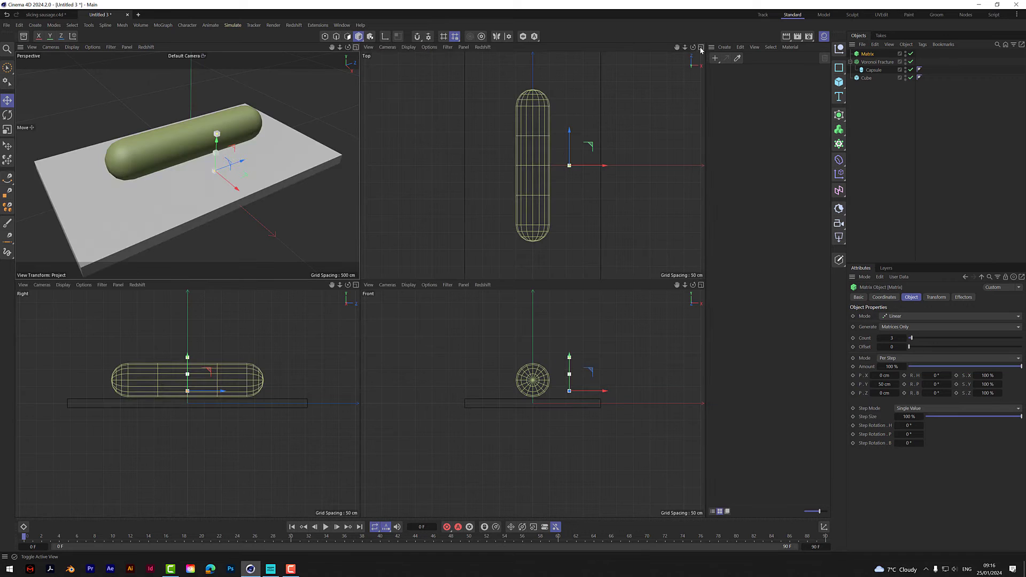
Set the Matrix step to 0 cm in Y and 73 cm in Z, and move it about 240 cm along Z to the capsule's near end.
middle_click(562, 158)
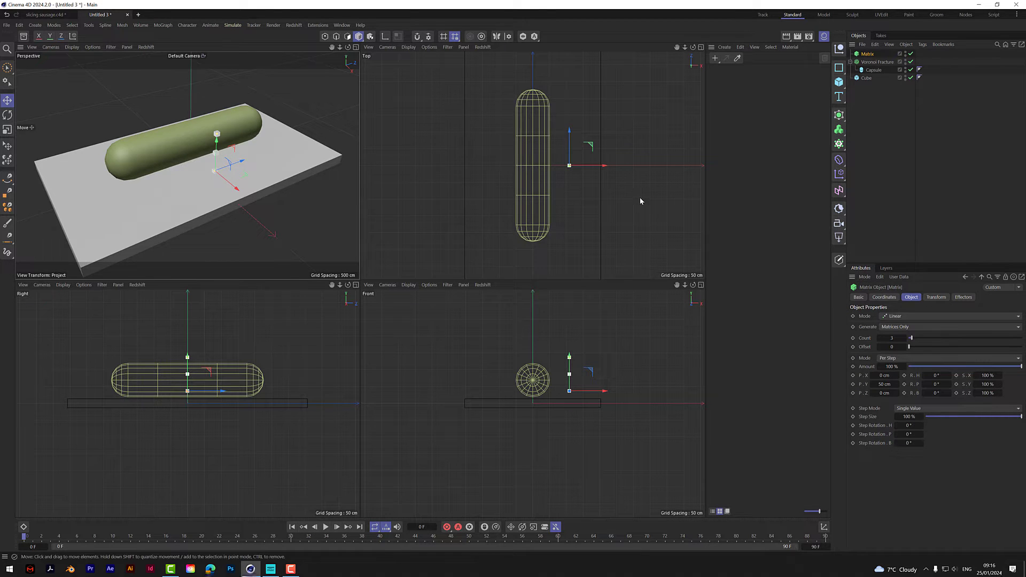
click(886, 385)
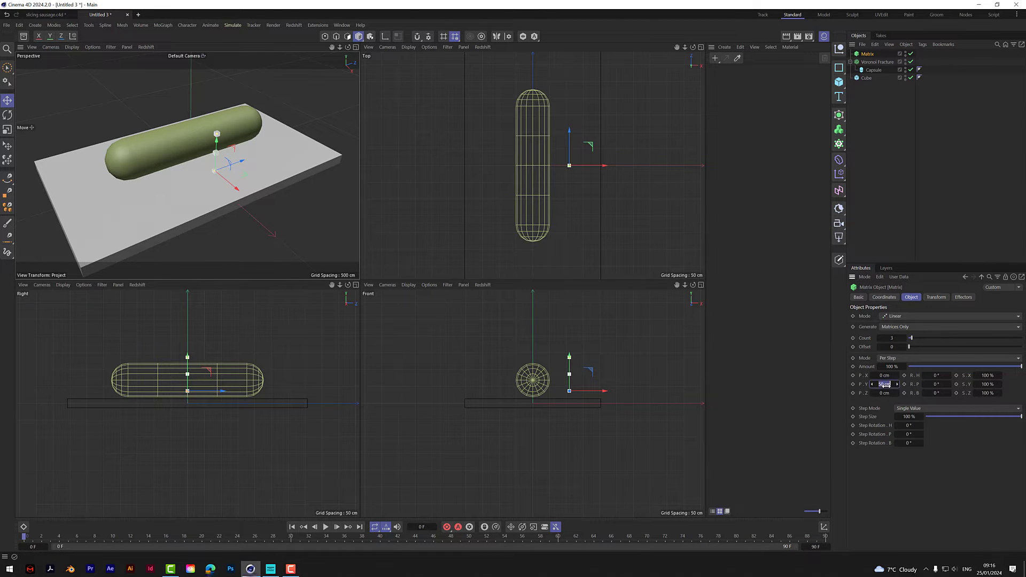
text(0)
drag(885, 393, 924, 394)
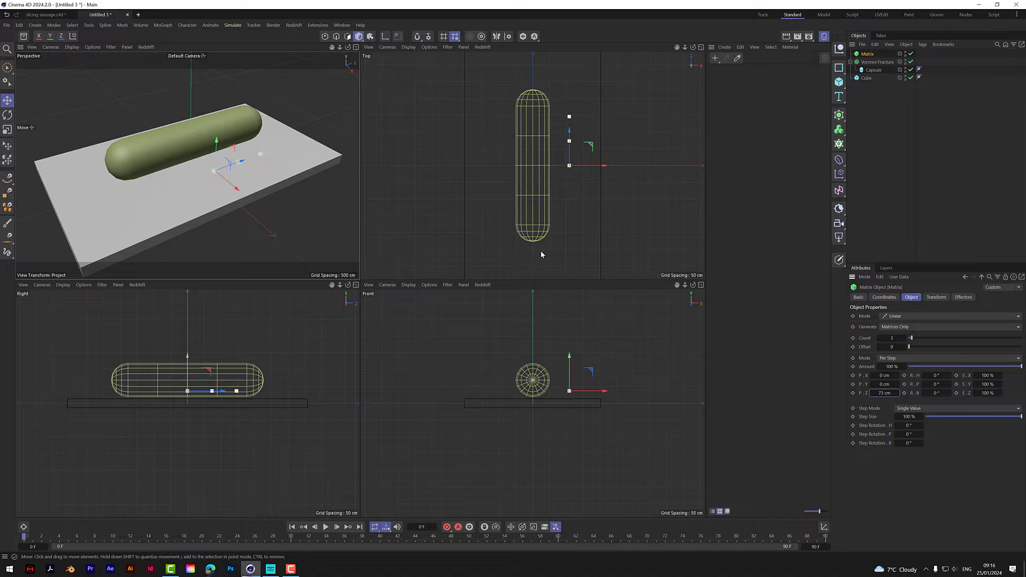
drag(569, 132, 560, 213)
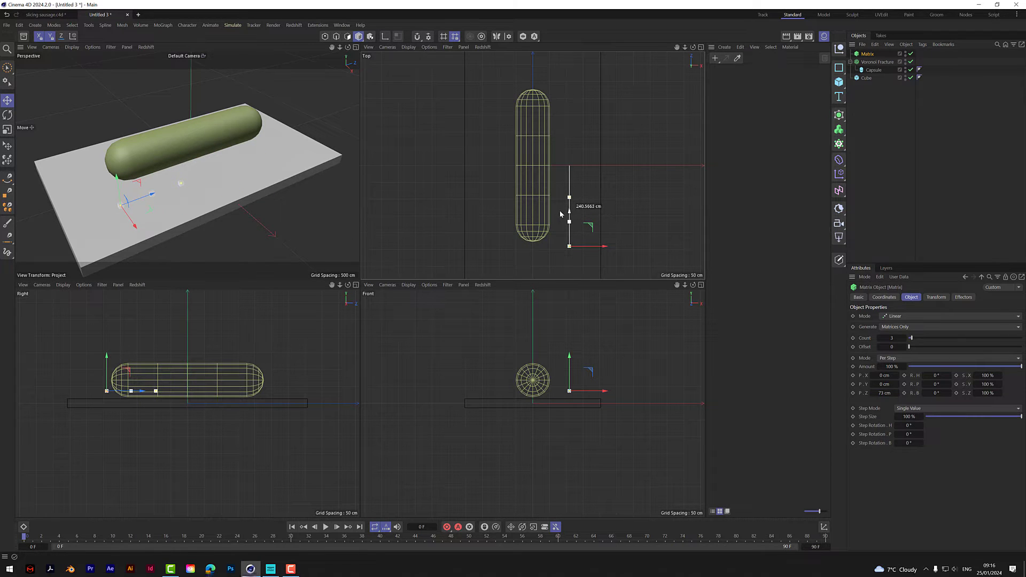
Switch the Matrix spacing to End Point with a Z distance of 467 cm, and set its count to 10.
click(891, 359)
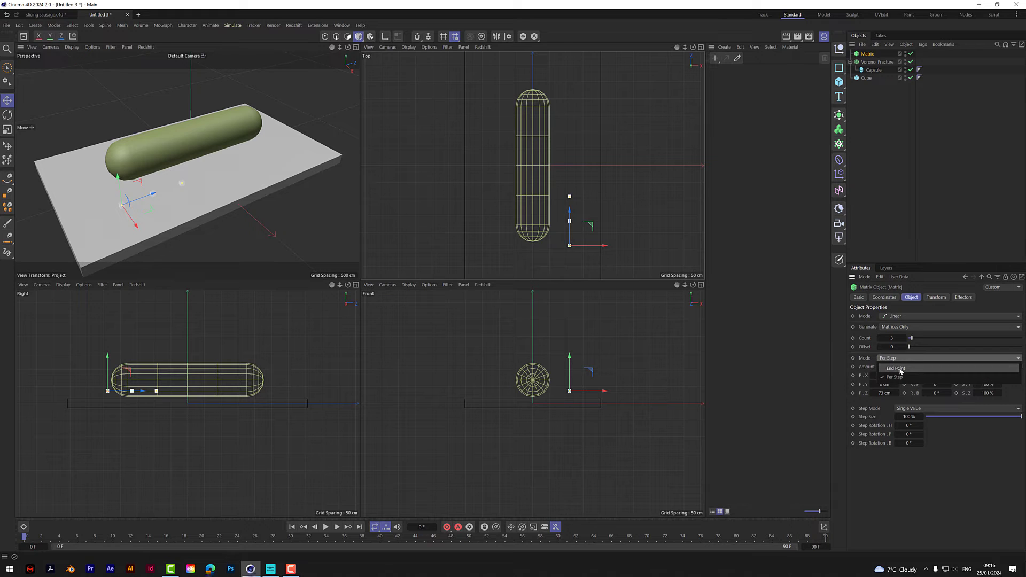
click(900, 369)
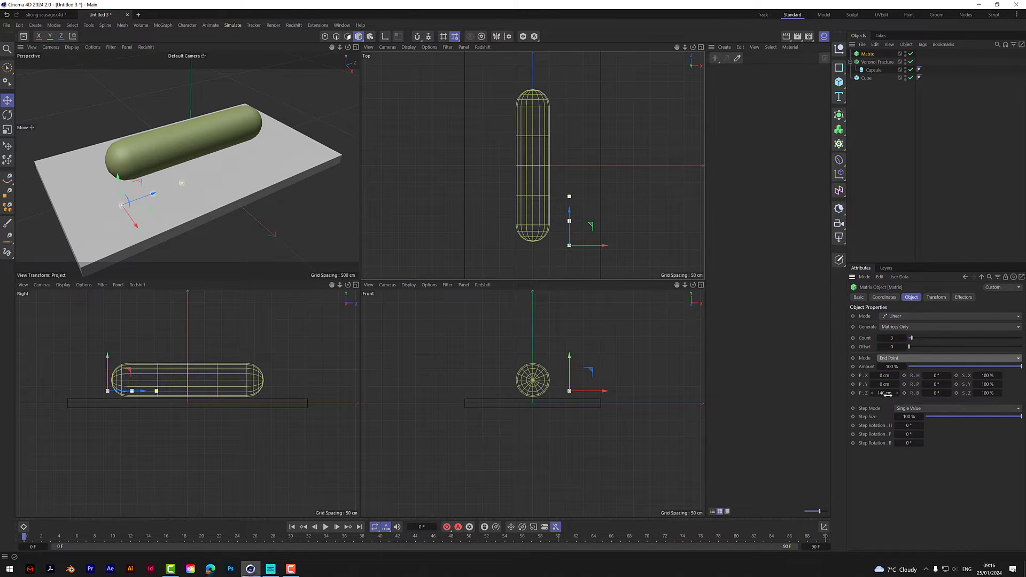
drag(883, 393, 948, 394)
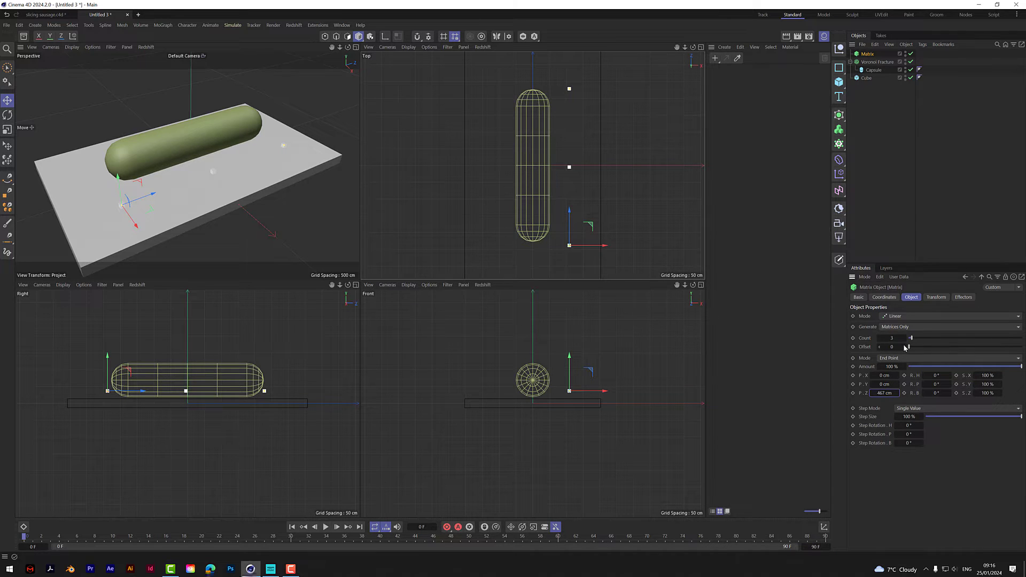
click(891, 338)
text(10)
key(Return)
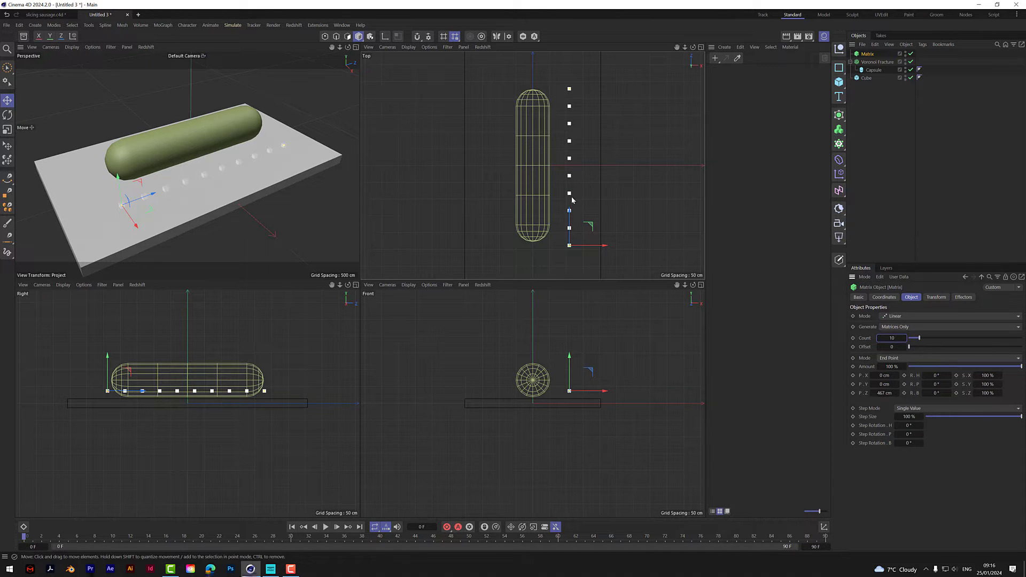
click(356, 47)
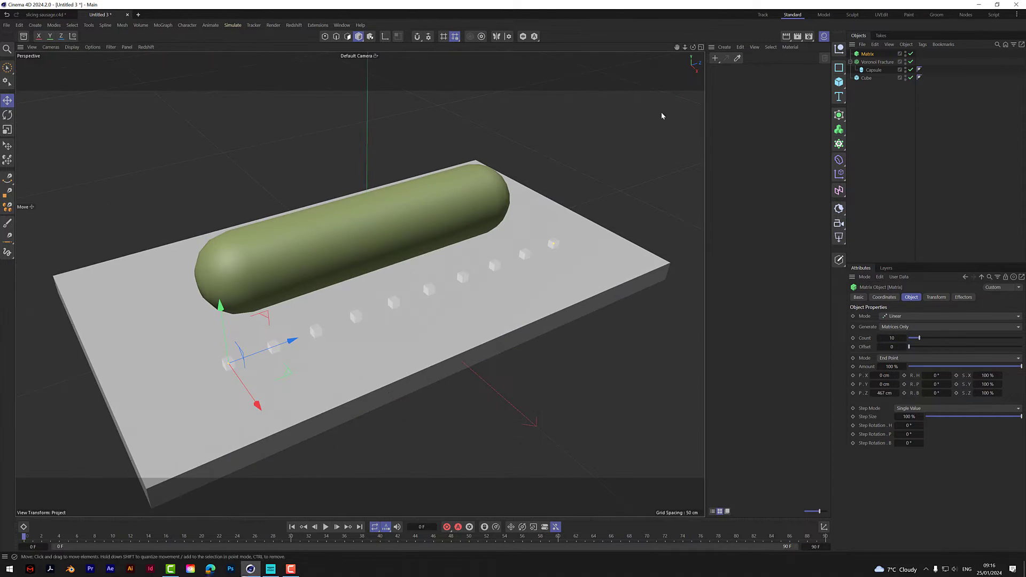
Assign the Matrix as the Voronoi Fracture's source to slice the capsule, and collapse the fracture's hierarchy.
drag(693, 47, 695, 51)
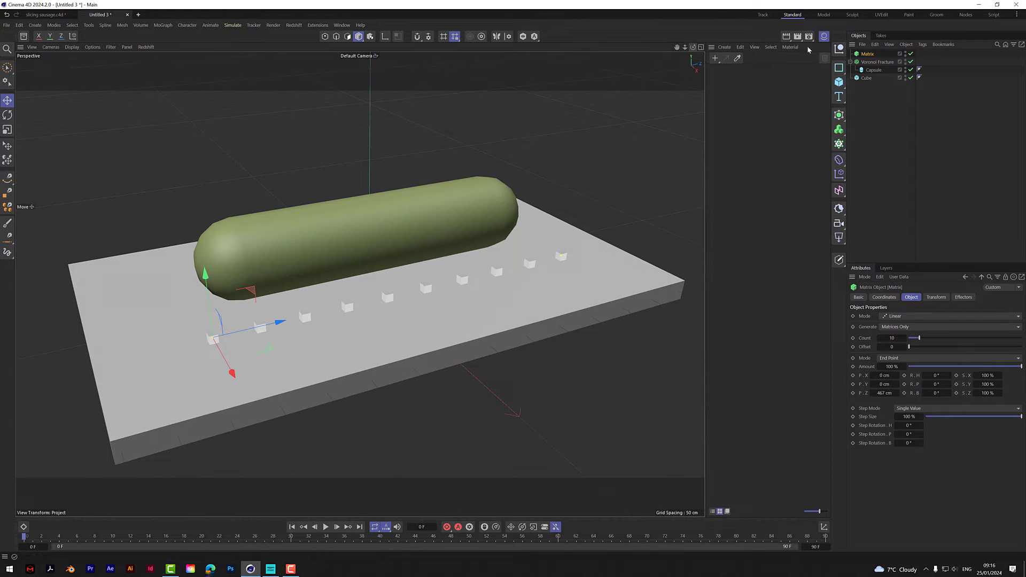
click(876, 62)
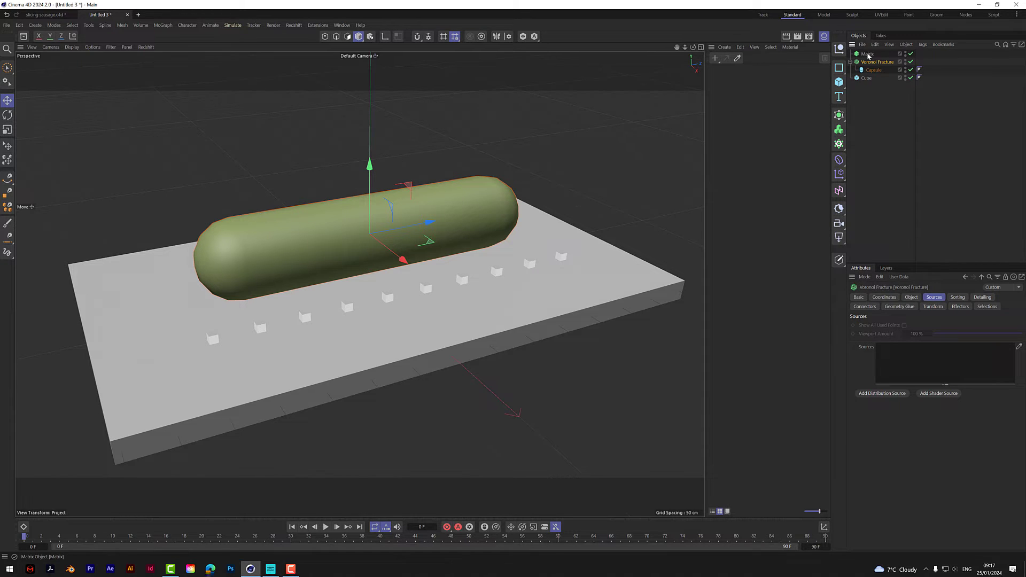
drag(877, 53, 916, 360)
mouse_move(693, 51)
mouse_down()
mouse_move(678, 53)
mouse_move(693, 51)
mouse_up()
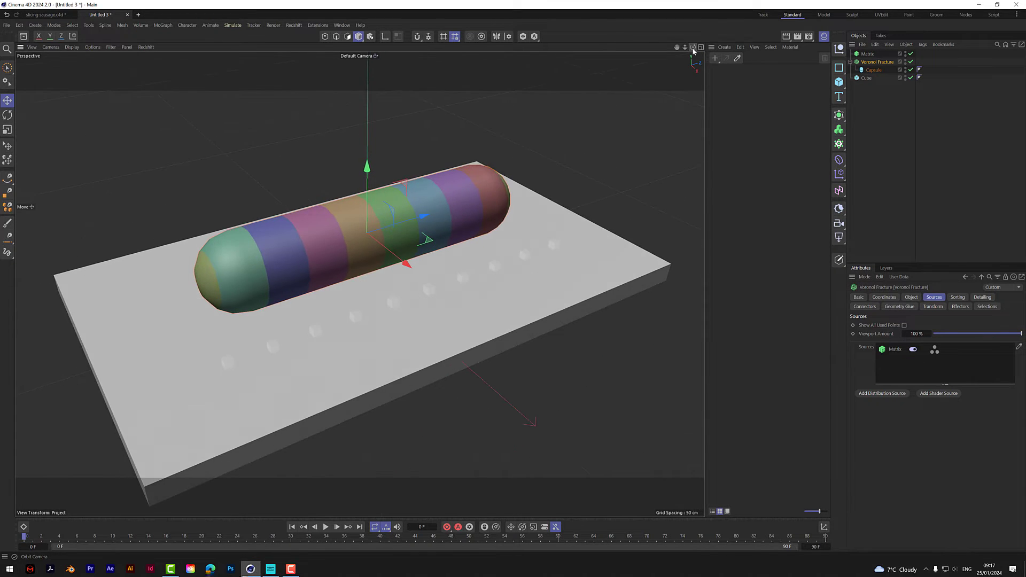
click(887, 154)
click(850, 62)
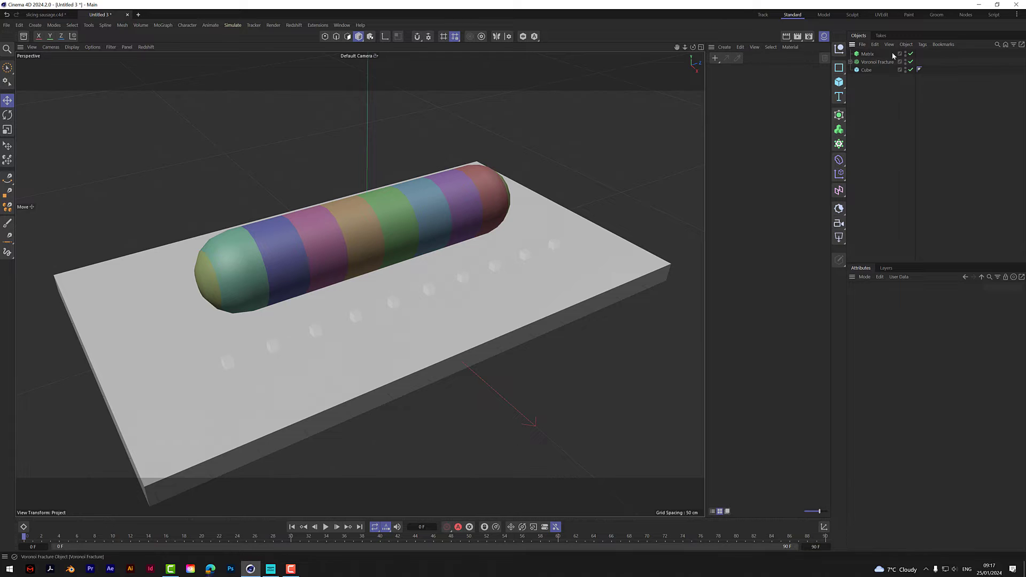
Add a Collider simulation tag to the board's Cube object.
click(867, 71)
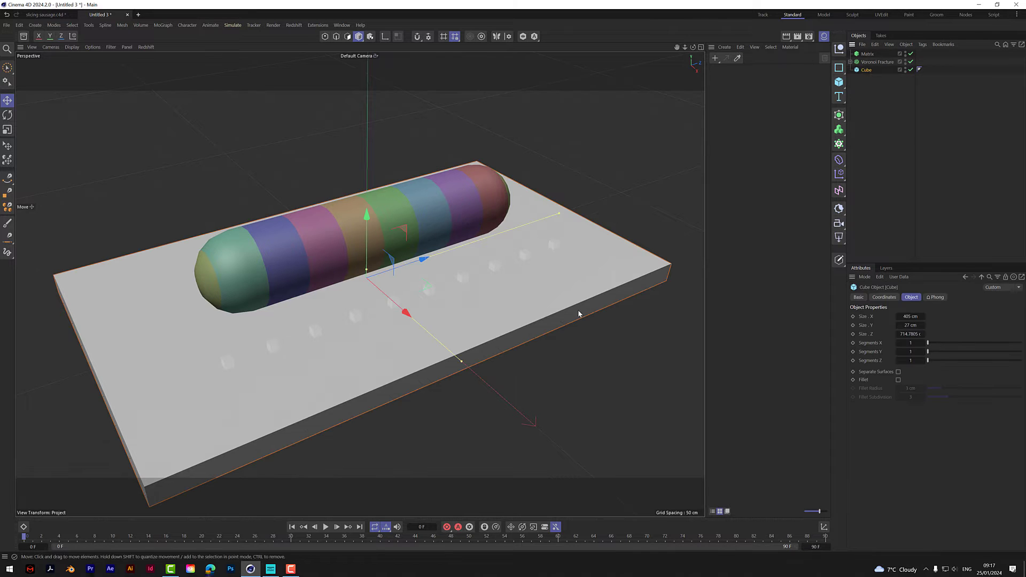
right_click(865, 70)
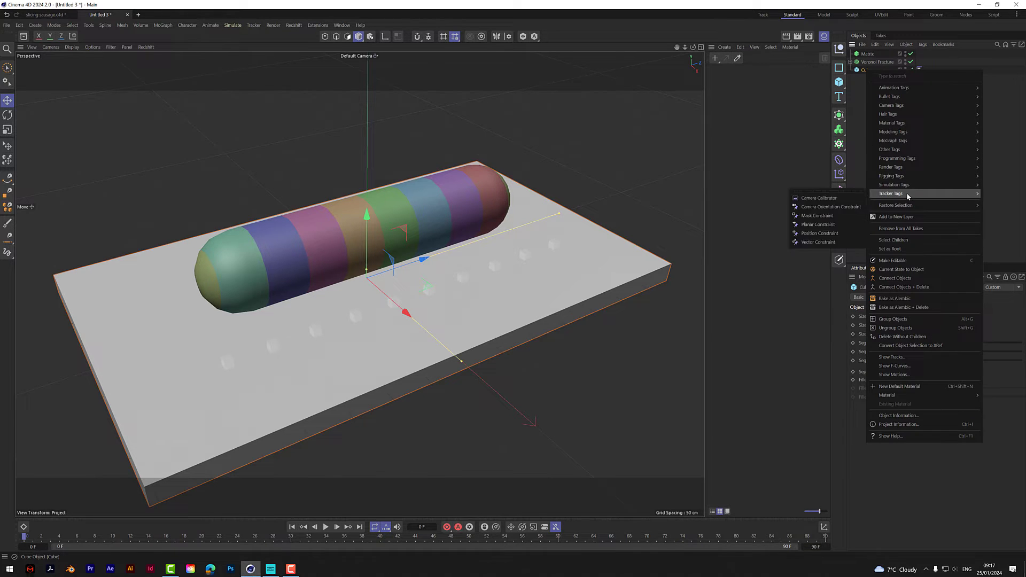
mouse_move(906, 187)
click(1000, 290)
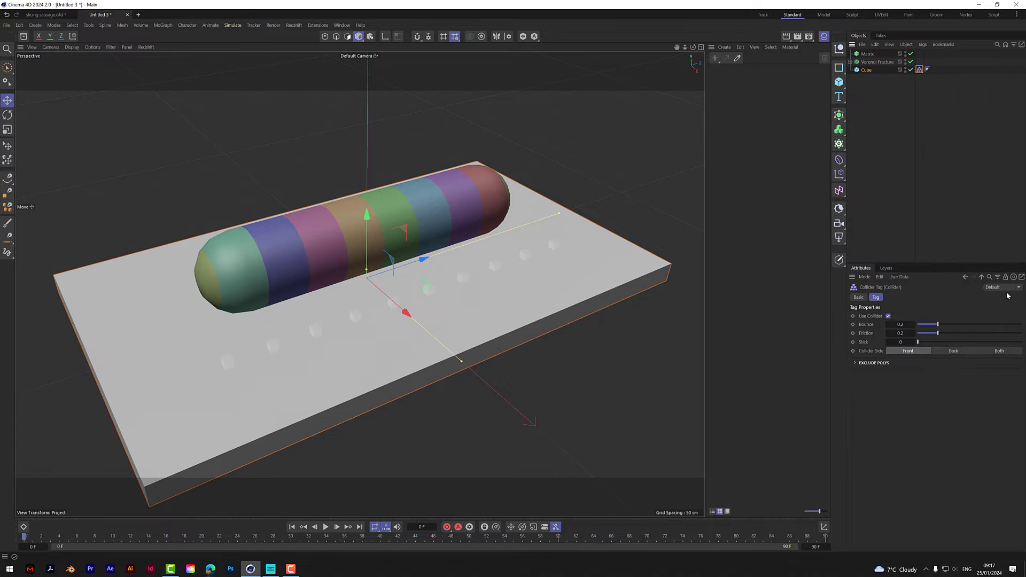
Rename the Voronoi Fracture as "sausage" and the Cube as "board".
click(874, 63)
double_click(879, 62)
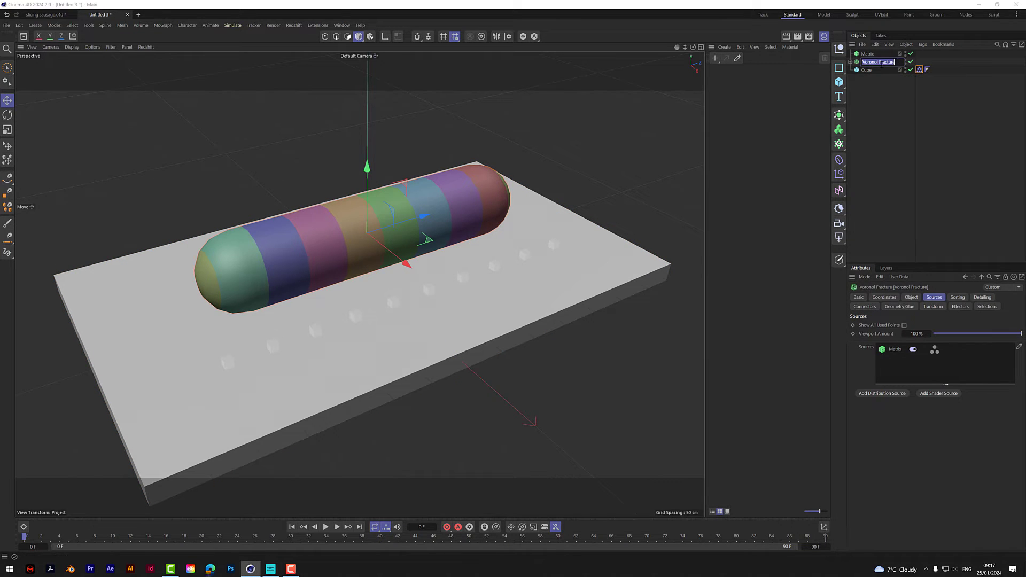
key(BackSpace)
text(sausage)
key(Return)
double_click(867, 70)
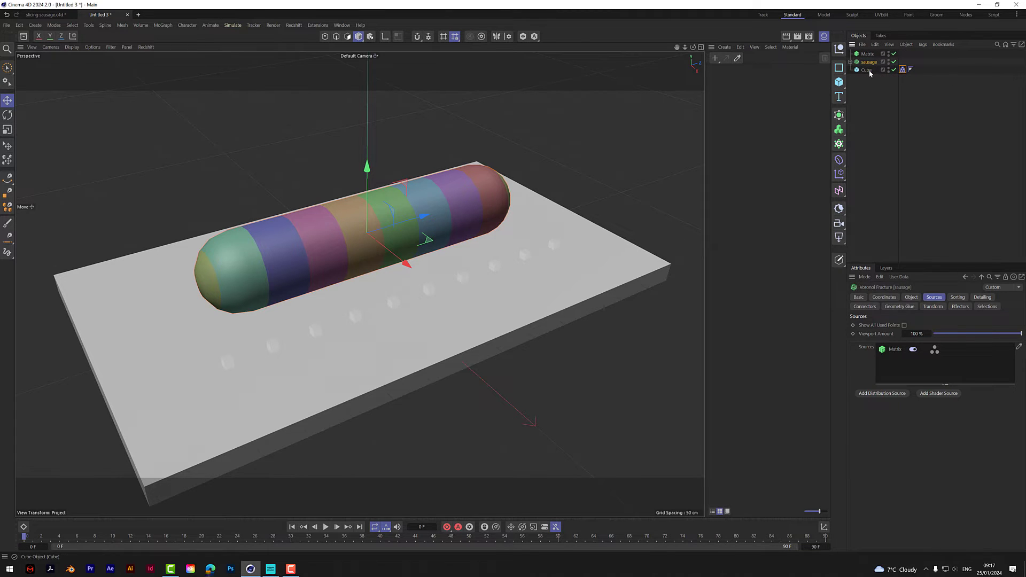
text(board)
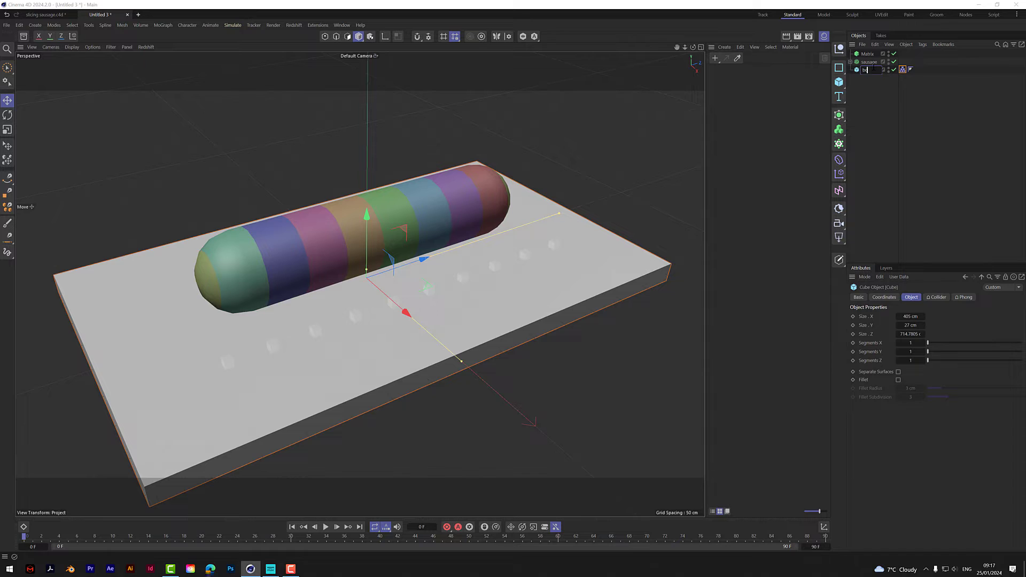
key(Return)
Add a Rigid Body tag to the sausage, play the simulation to check how the slices fall, and return to the start.
click(870, 62)
right_click(872, 64)
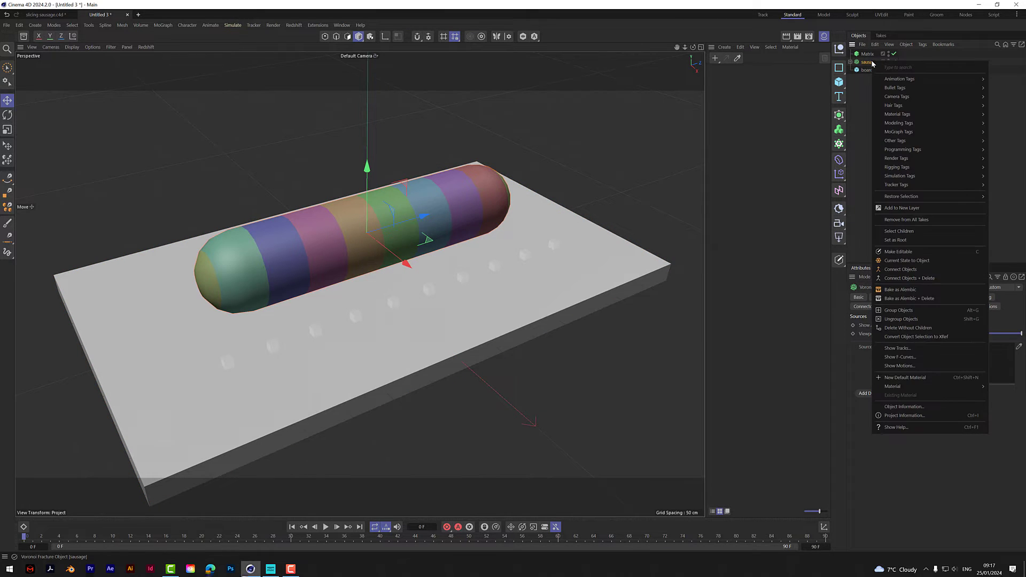
mouse_move(917, 177)
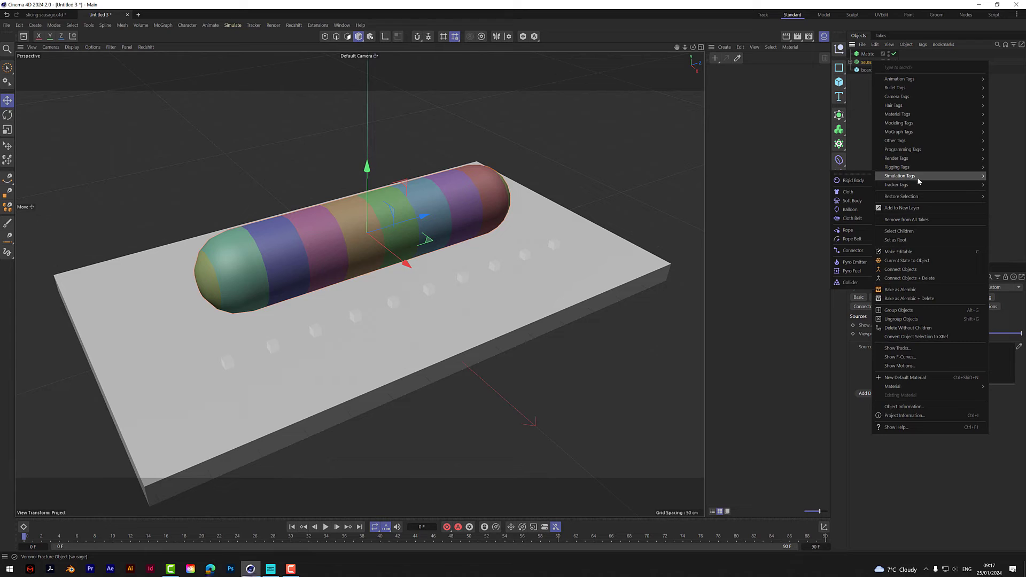
click(858, 181)
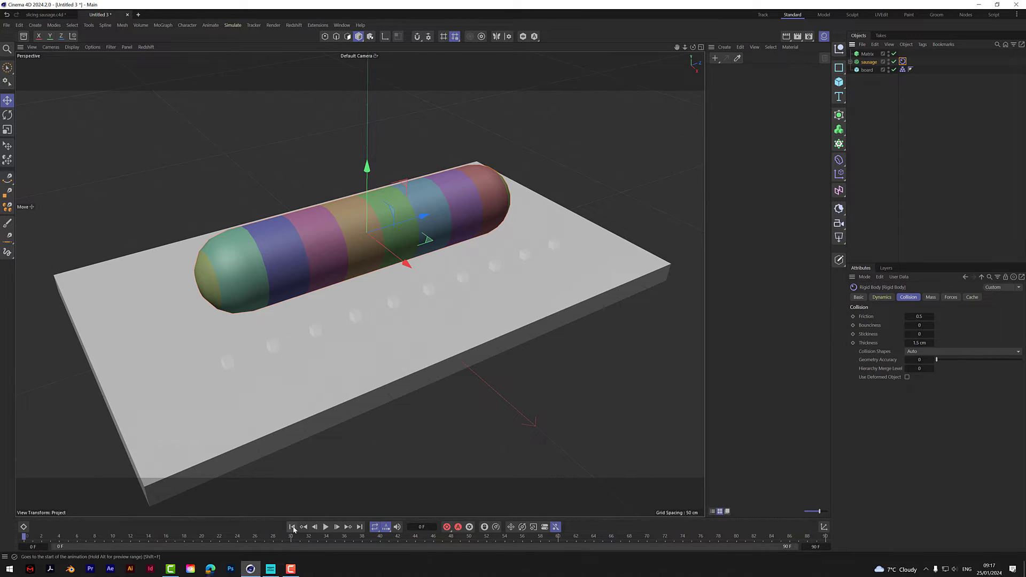
click(325, 527)
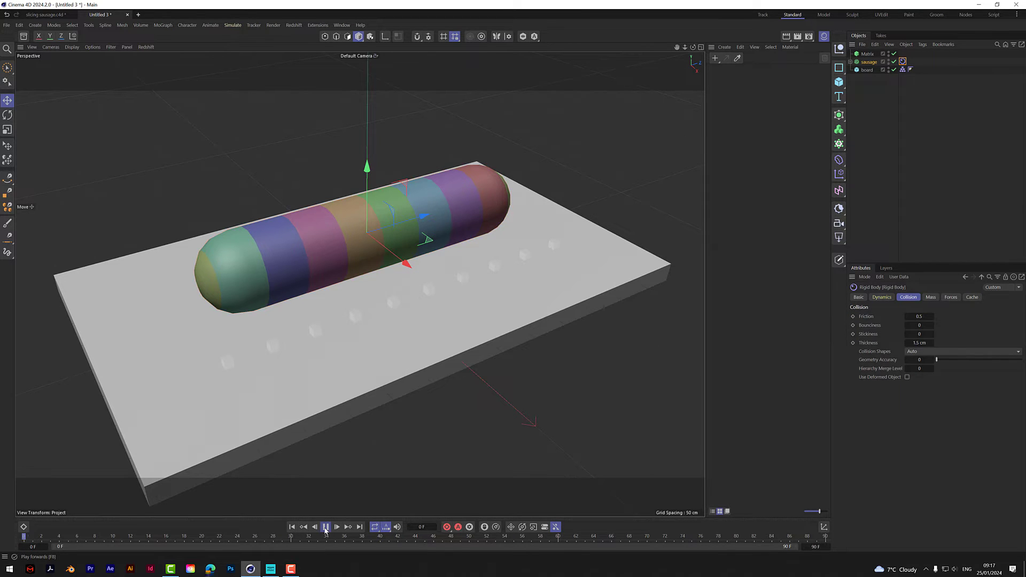
click(325, 527)
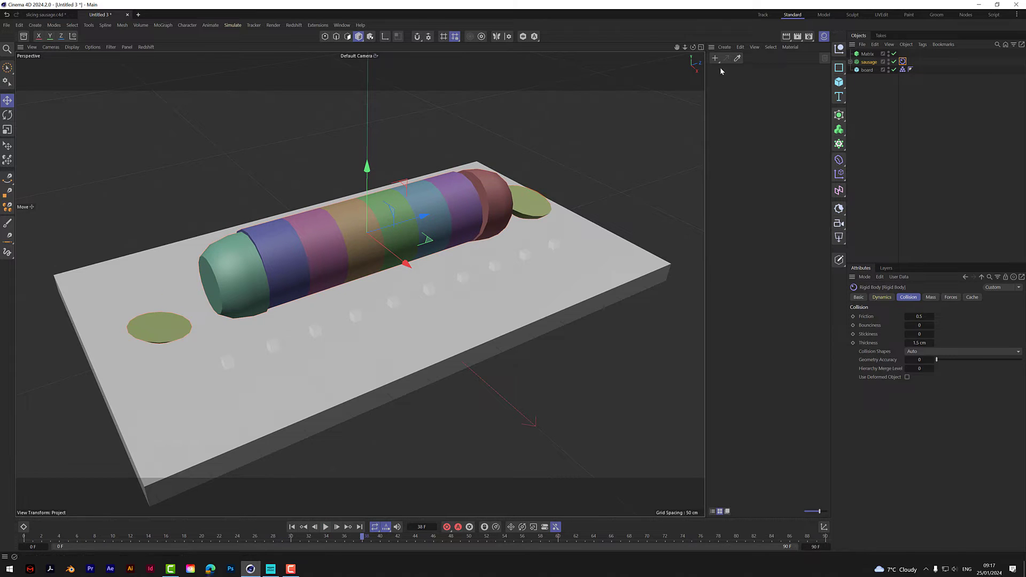
alt+drag(689, 325, 645, 312)
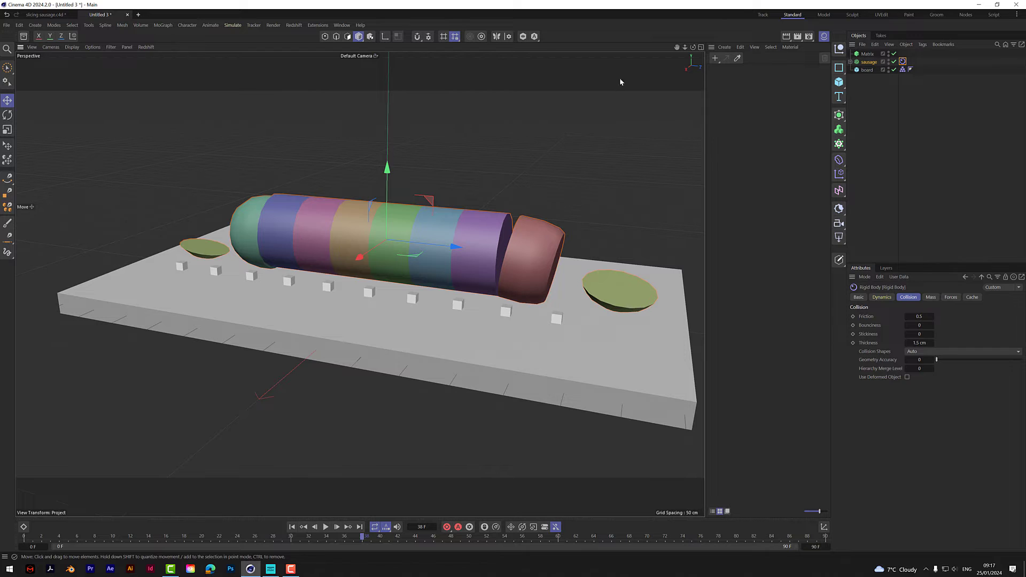
drag(693, 48, 789, 66)
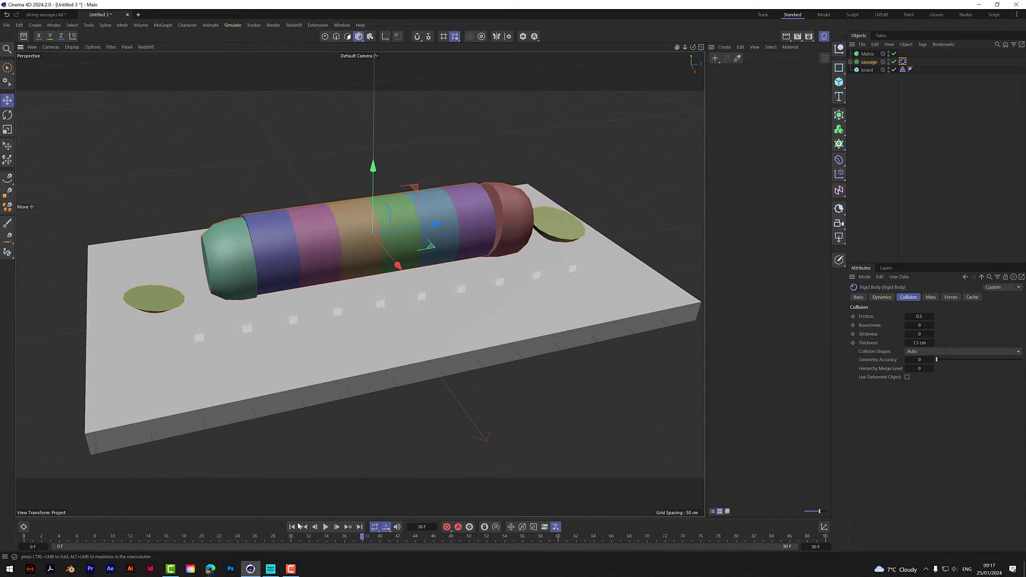
click(297, 527)
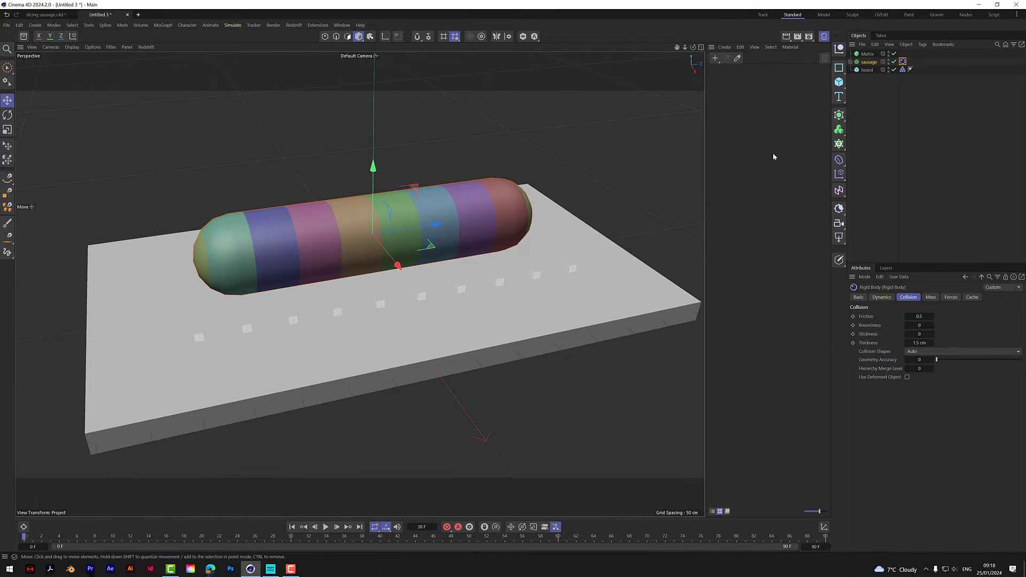
Enable Geometry Glue on the sausage with the Falloff glue type and add a glue falloff.
click(880, 126)
click(871, 63)
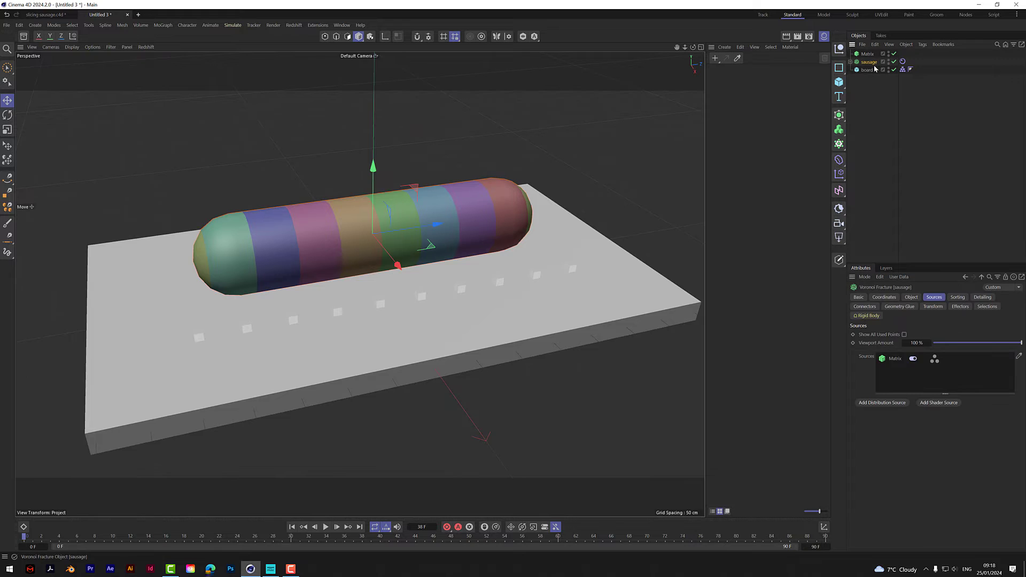
click(898, 309)
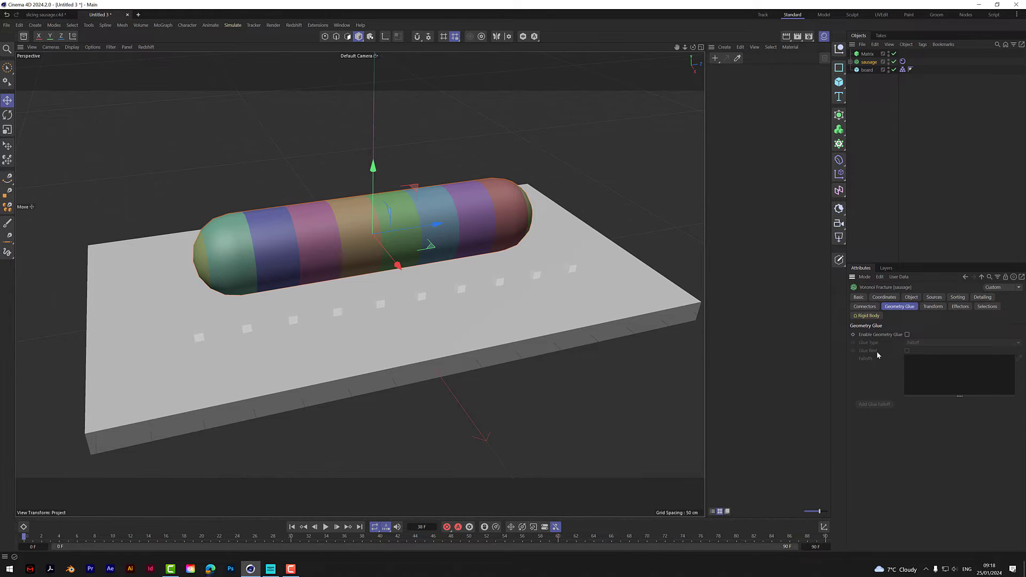
click(906, 335)
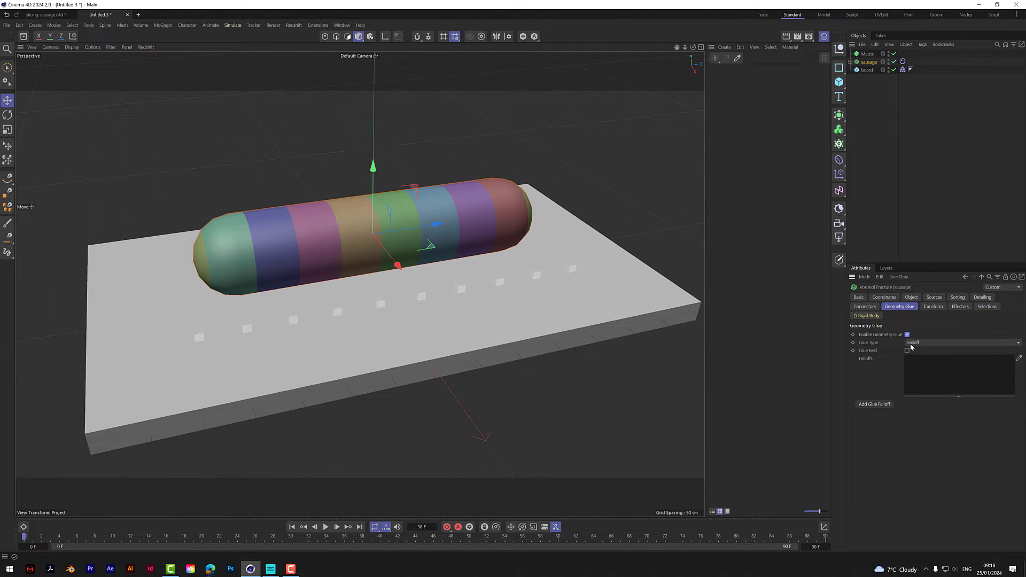
click(874, 404)
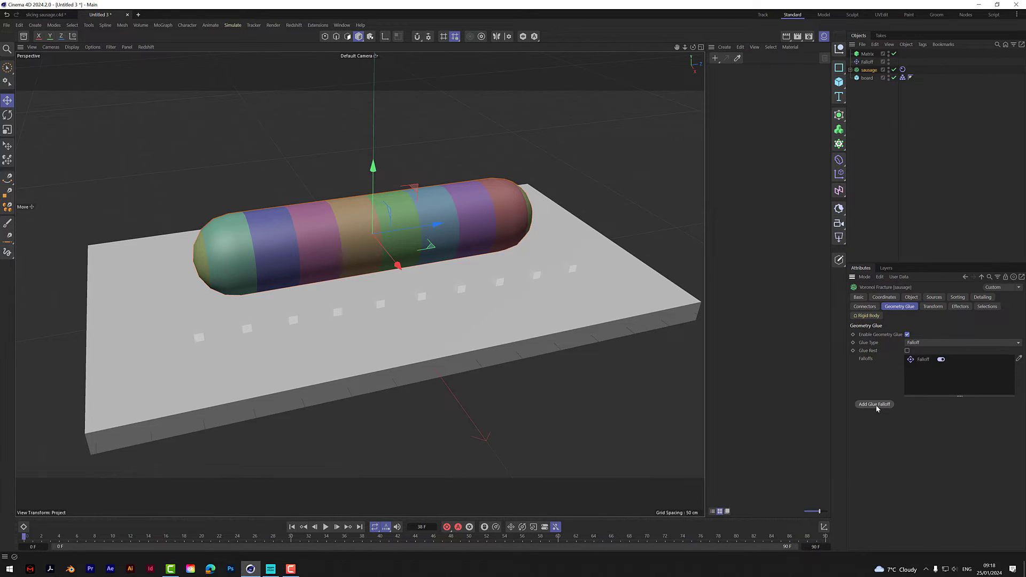
Add a Linear Field to the Falloff, set its direction to +Z, and move the Falloff to the sausage's near end.
click(866, 62)
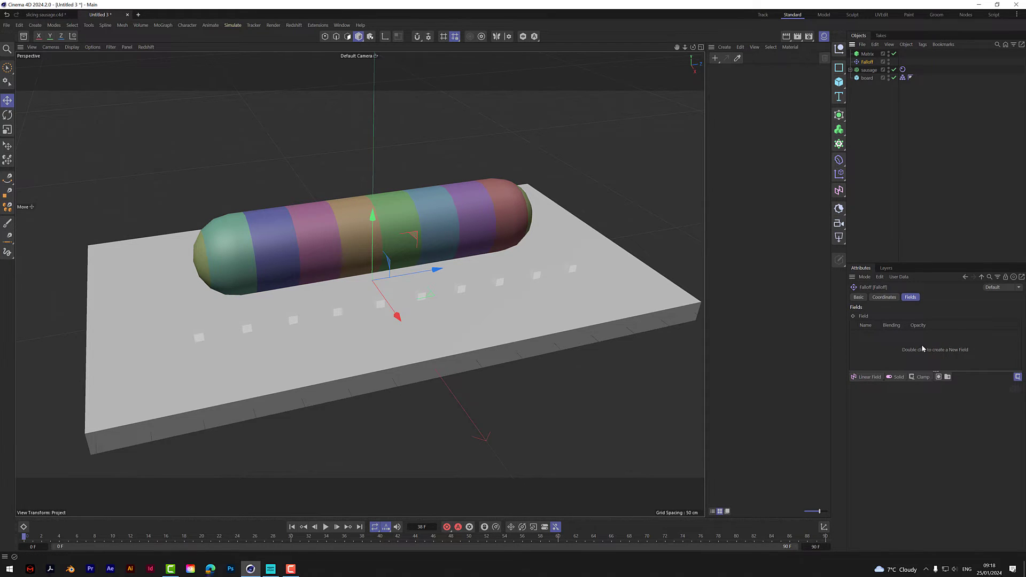
click(868, 377)
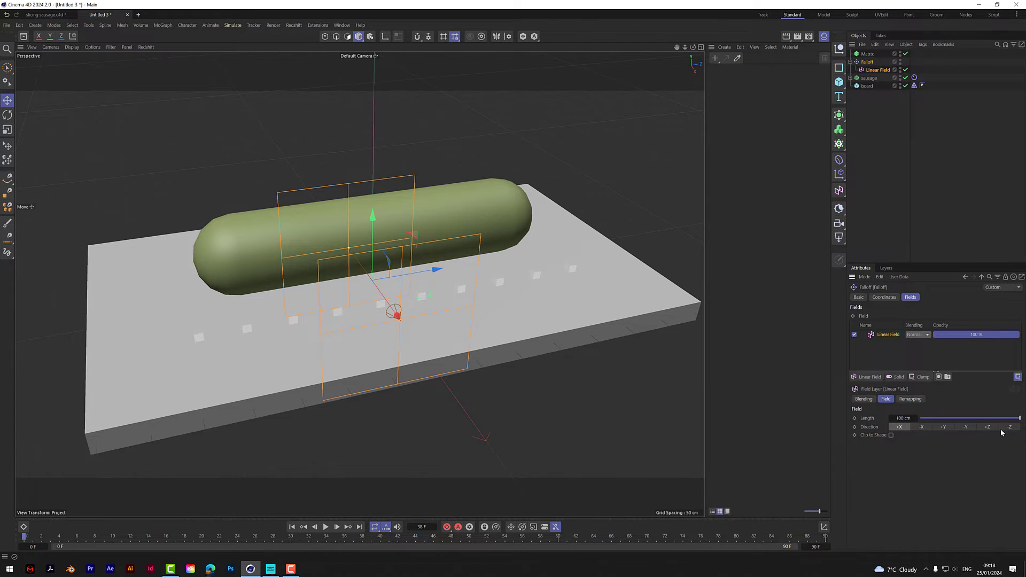
click(987, 427)
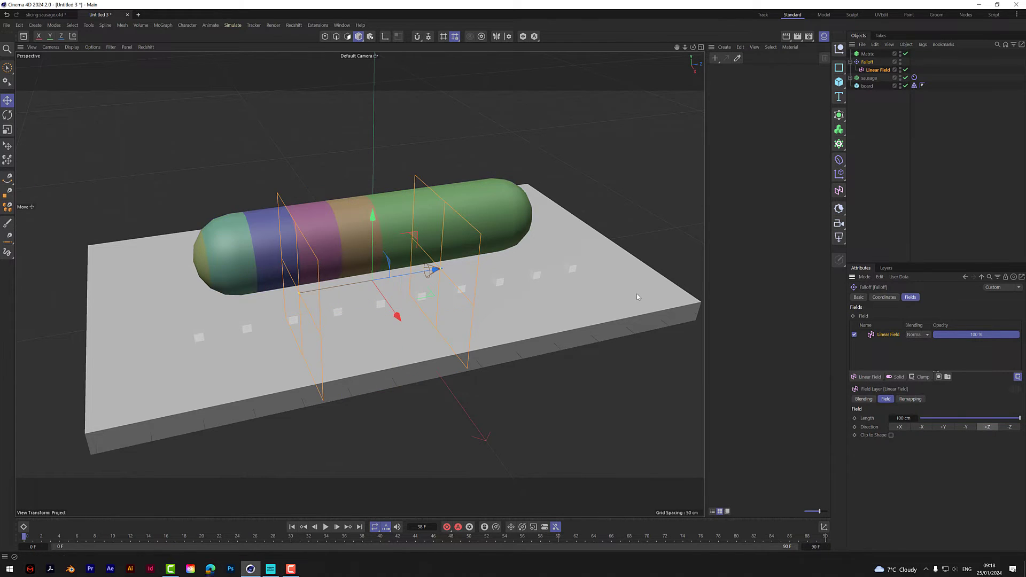
drag(432, 268, 232, 351)
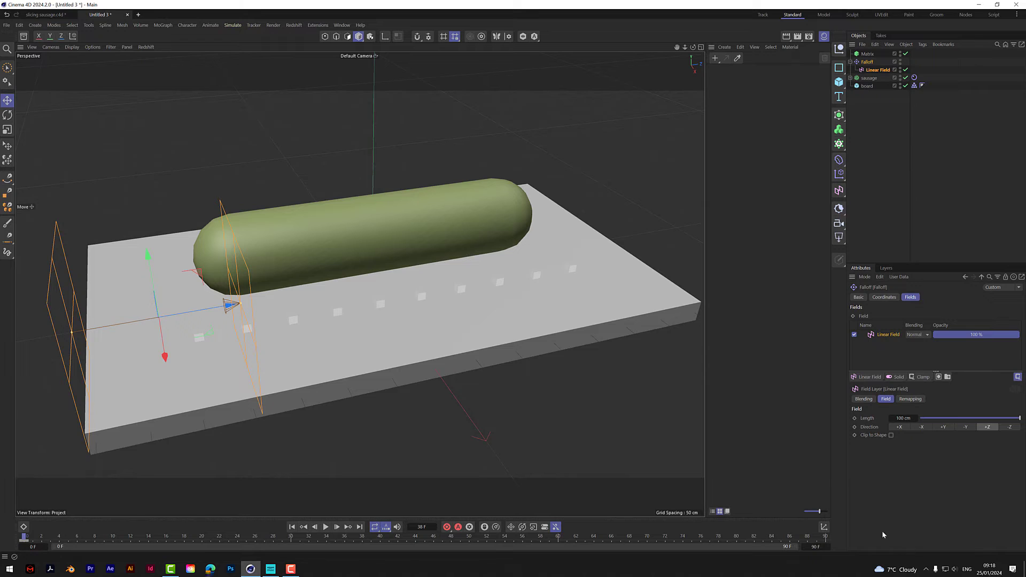
Extend the project timeline to 300 frames.
click(817, 547)
key(BackSpace)
text(300)
key(Return)
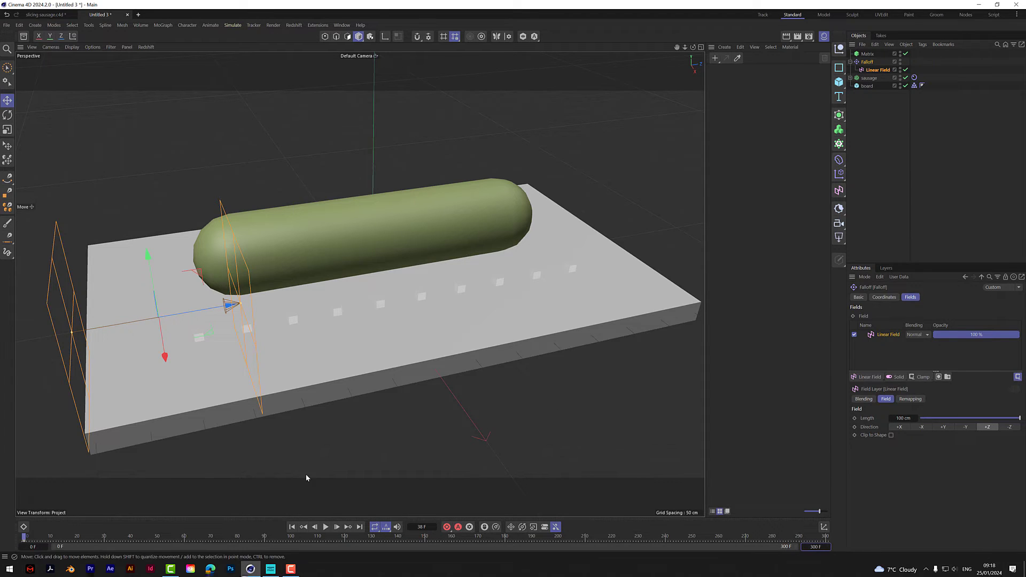
At frame 120, move the Falloff along Z just past the sausage's middle, keyframe it, and play the animation from the start.
click(344, 538)
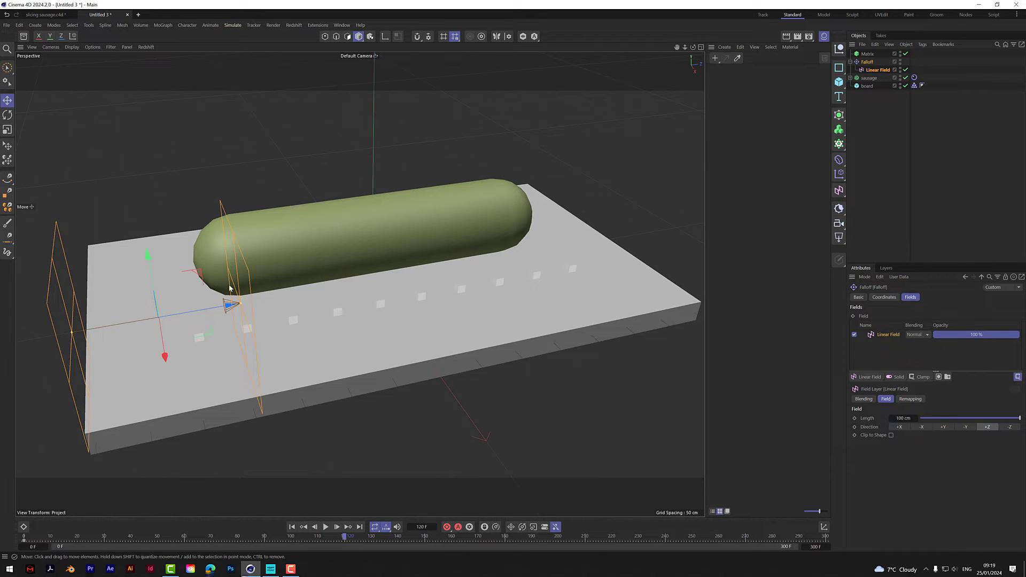
drag(229, 314, 468, 277)
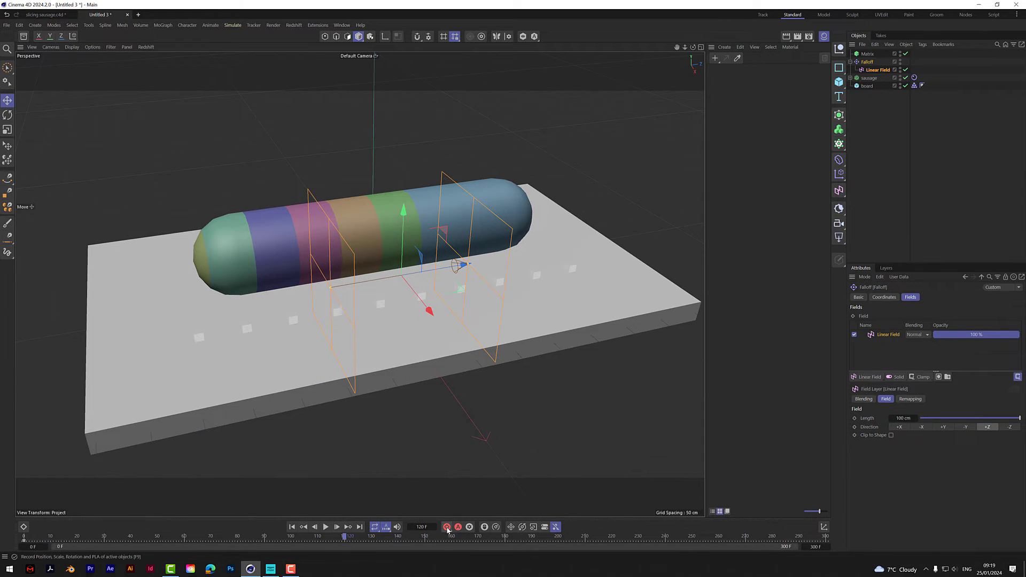
click(447, 527)
click(292, 527)
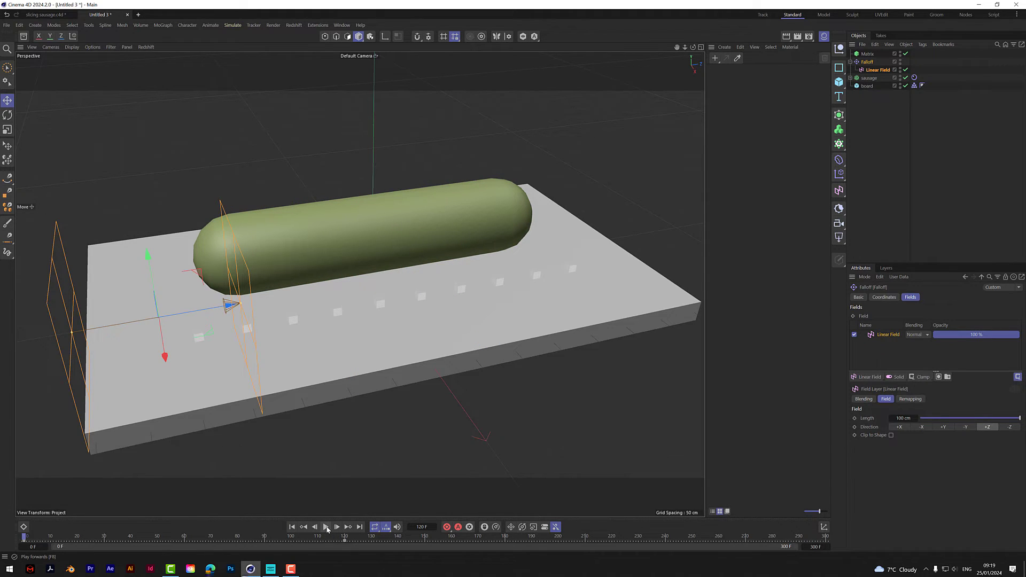
click(327, 528)
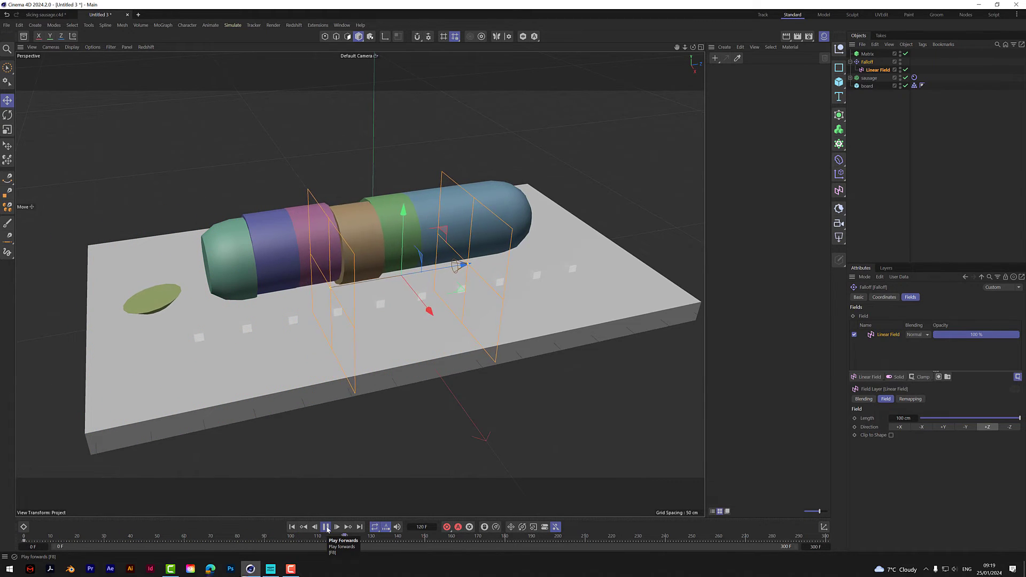
click(326, 528)
mouse_move(693, 47)
mouse_down()
mouse_move(360, 284)
mouse_move(691, 51)
mouse_up()
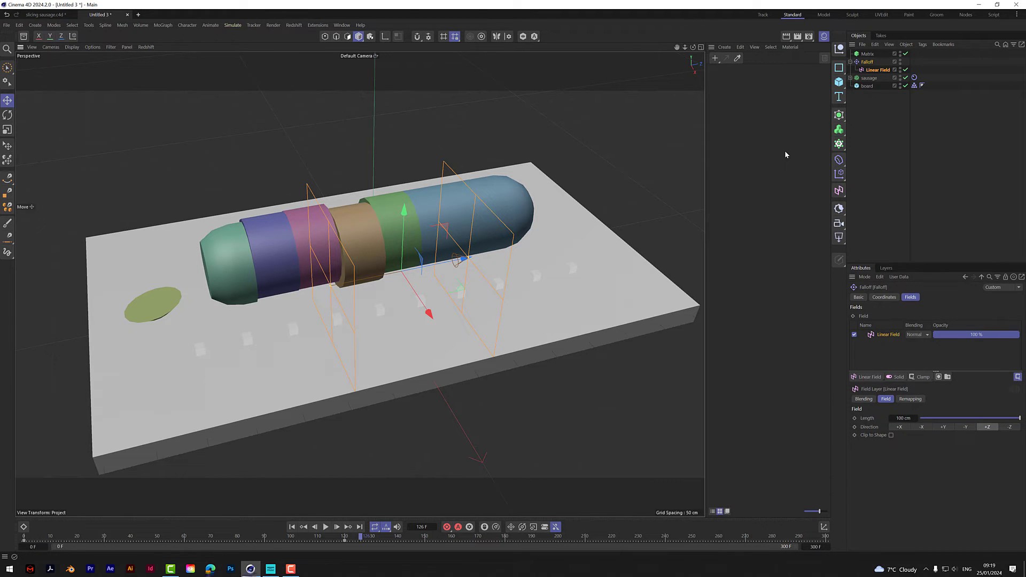
Set the Matrix count to 20 for thinner slices and replay the animation from the start.
click(867, 53)
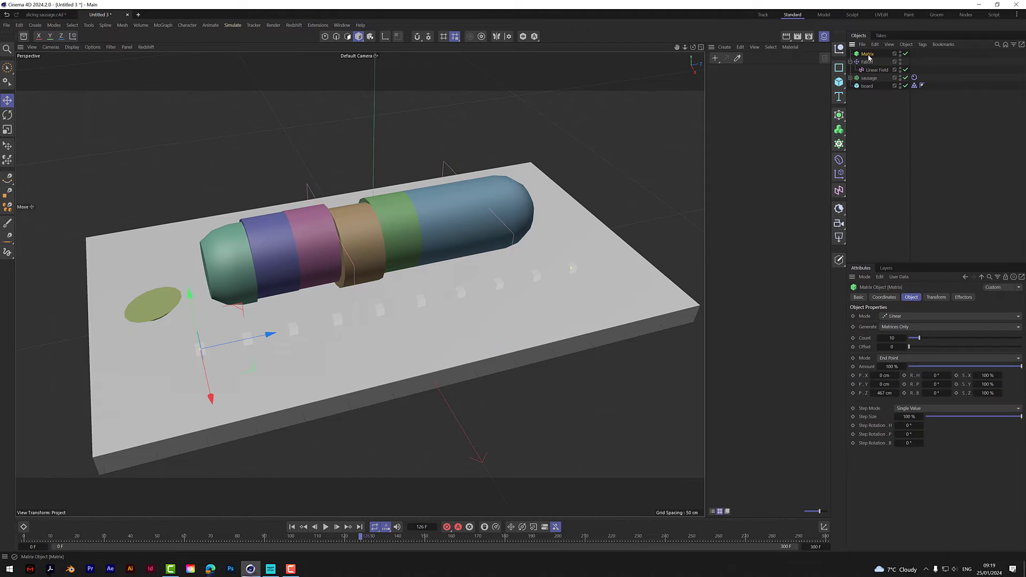
click(891, 338)
text(20)
key(Return)
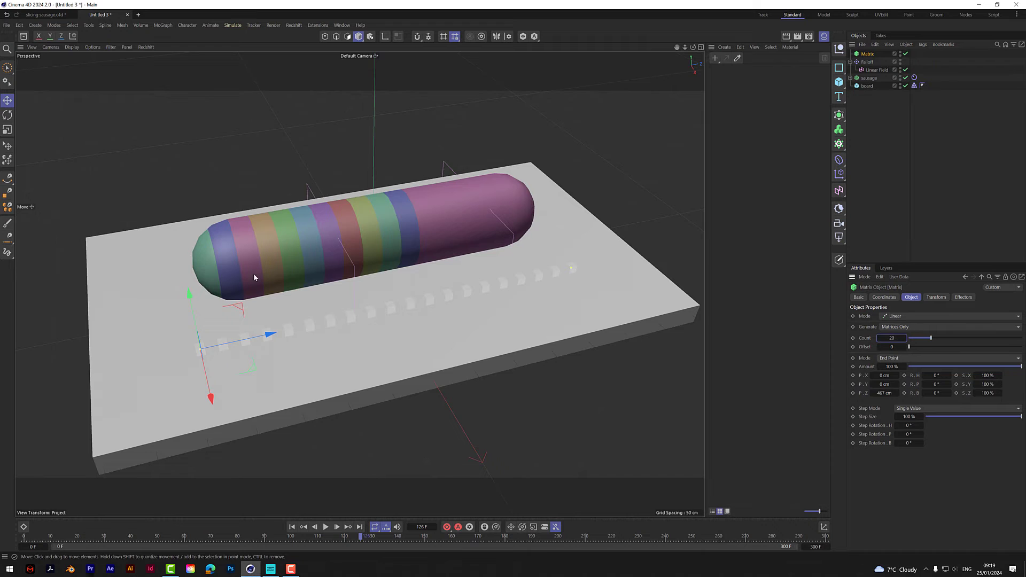
click(291, 527)
click(326, 527)
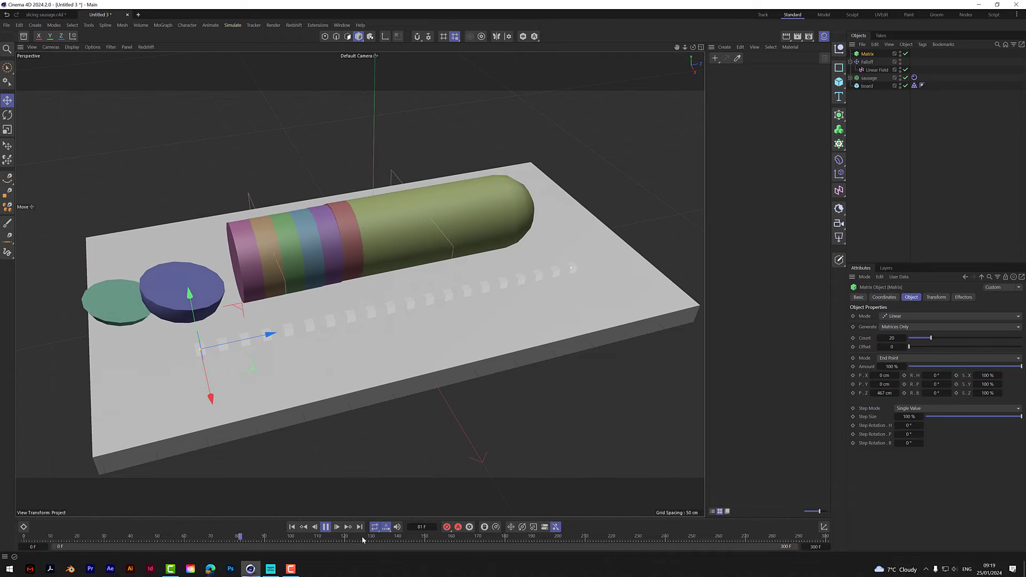
Stop the playback, return to the first frame, and turn off Colorize Fragments on the sausage's Voronoi Fracture.
click(326, 527)
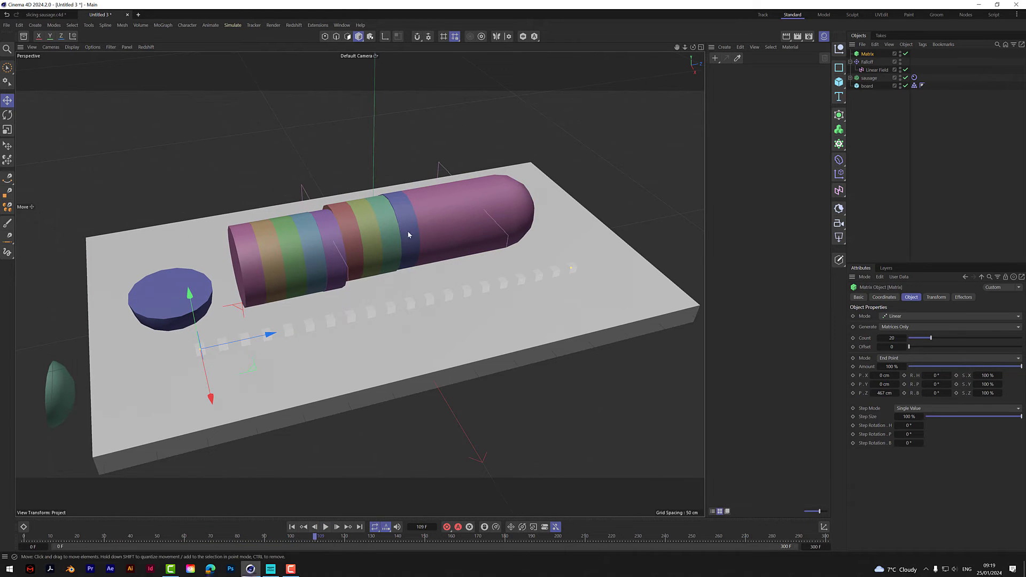
mouse_move(693, 48)
mouse_down()
mouse_move(764, 67)
mouse_move(705, 57)
mouse_up()
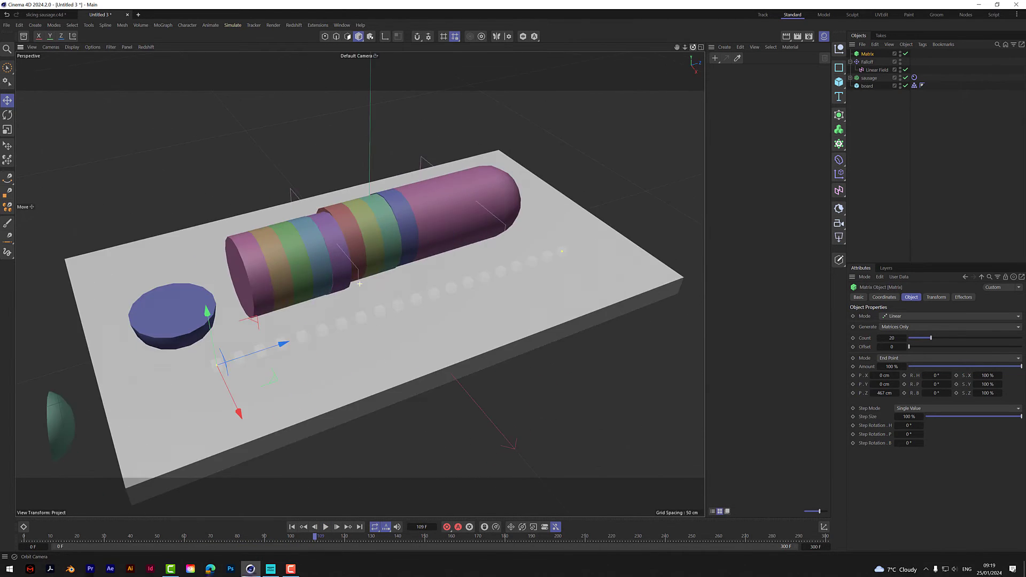
click(291, 527)
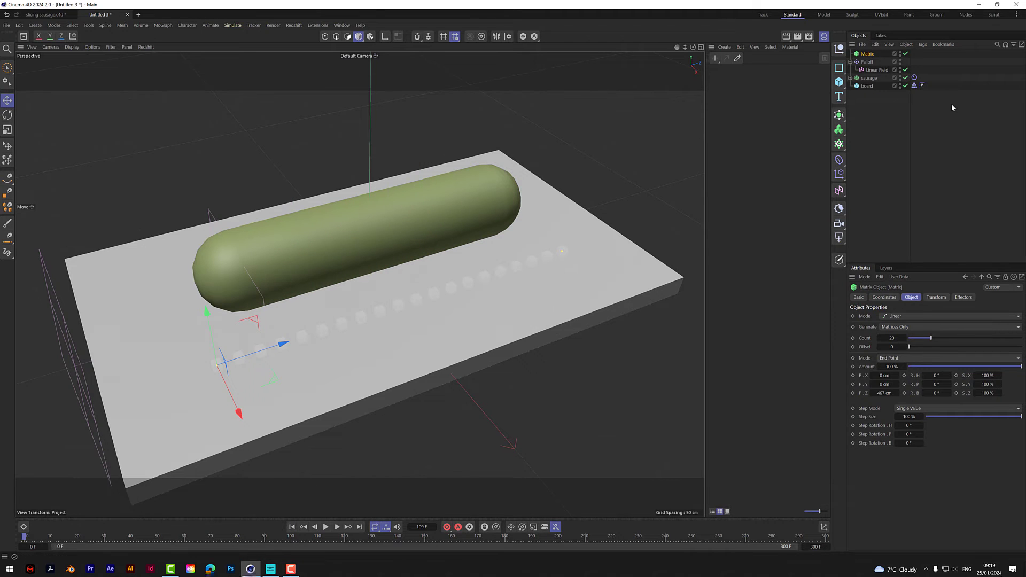
click(867, 78)
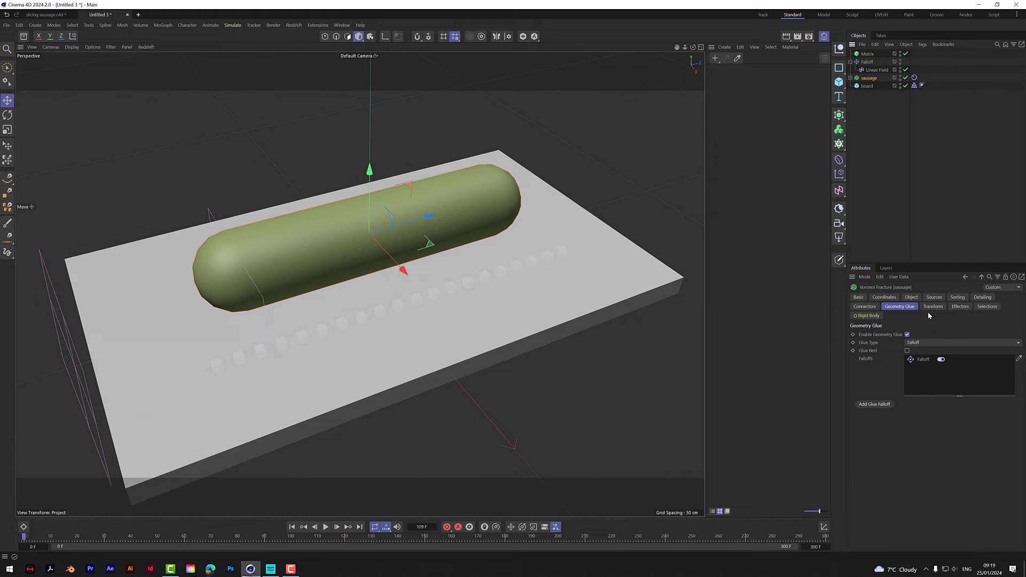
click(934, 298)
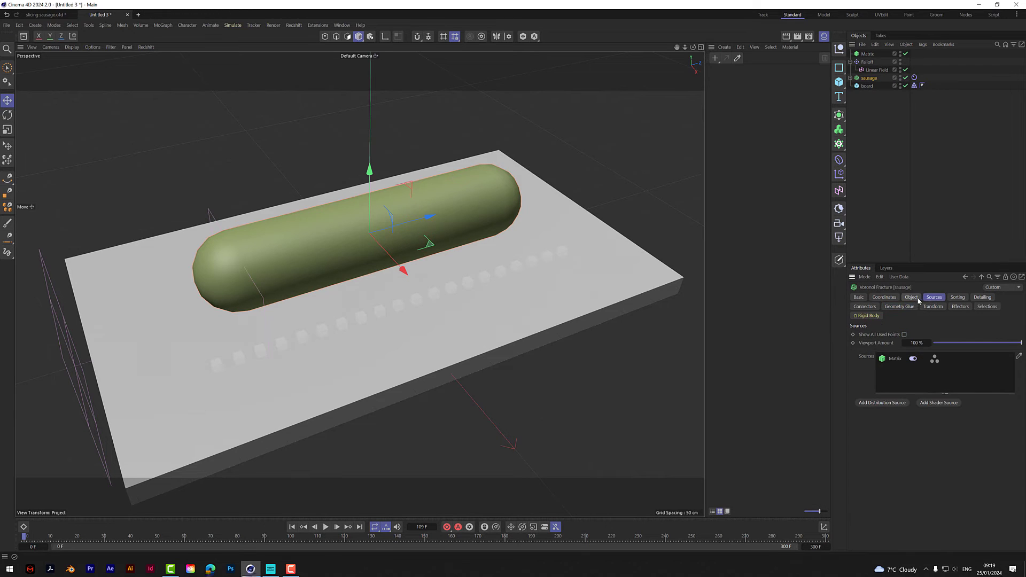
click(912, 298)
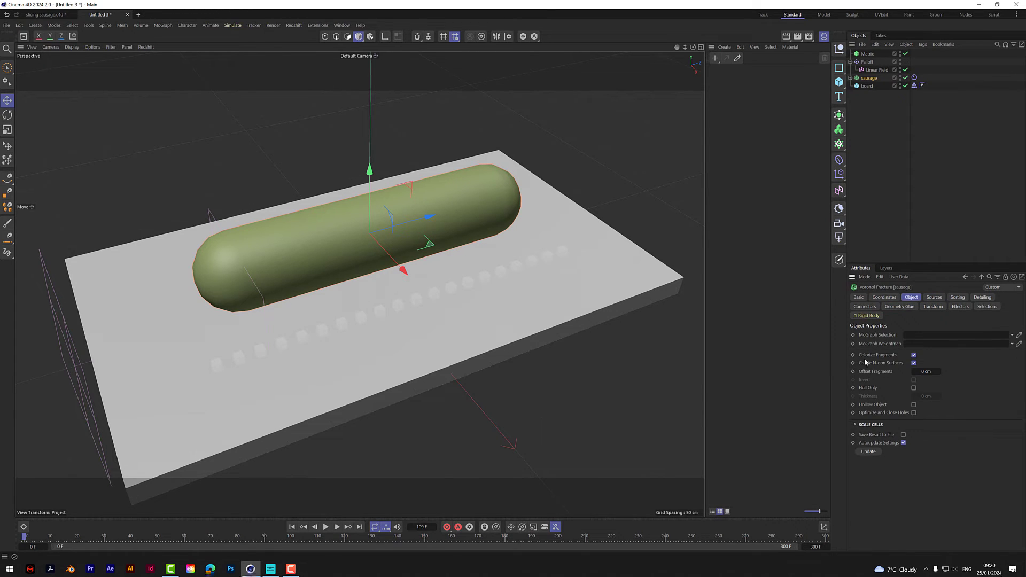
click(913, 355)
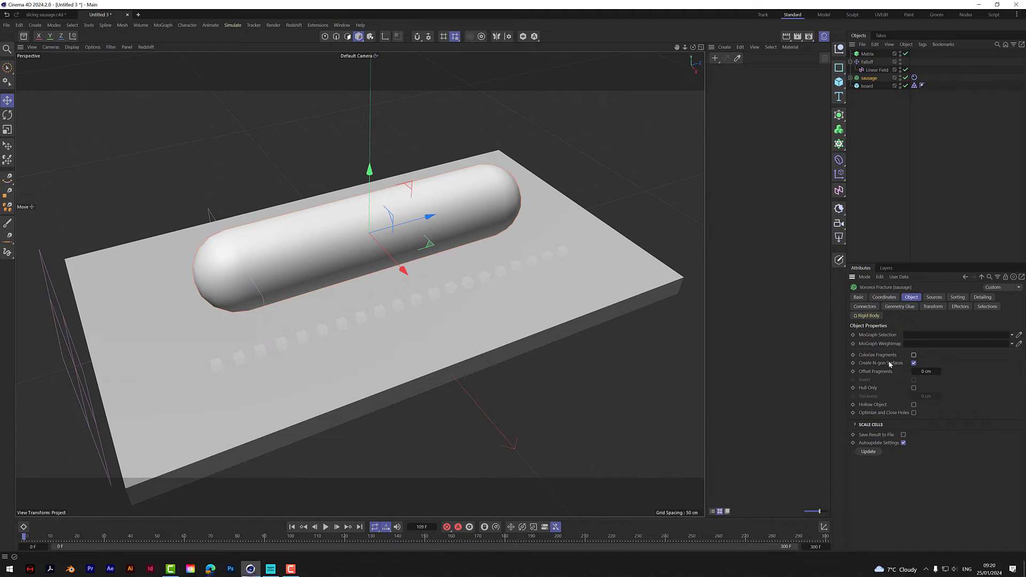
Set the sausage's Offset Fragments to 1 cm and play the animation from the start to preview the gaps.
click(927, 373)
text(1)
key(Return)
click(292, 527)
click(326, 527)
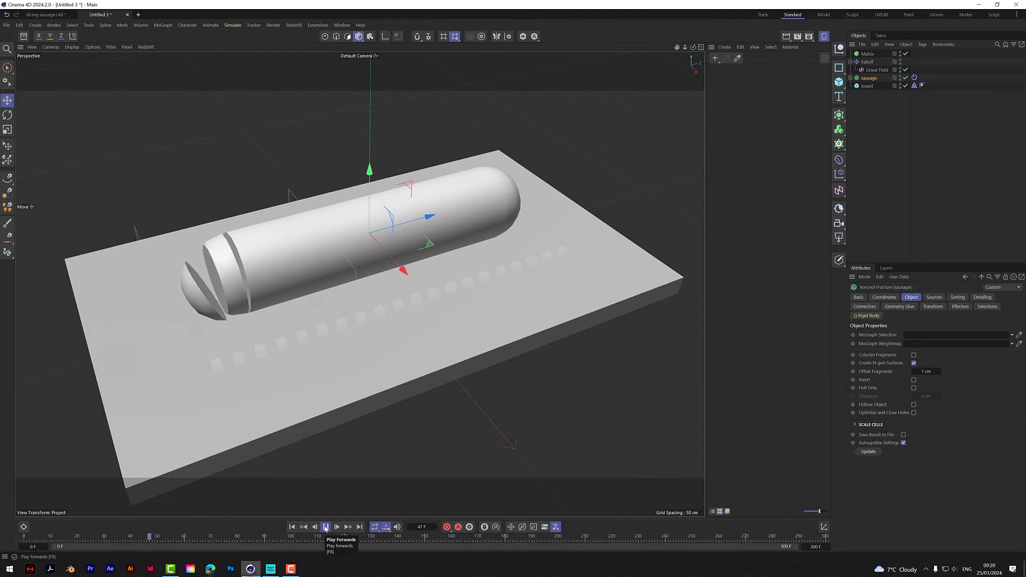
click(325, 527)
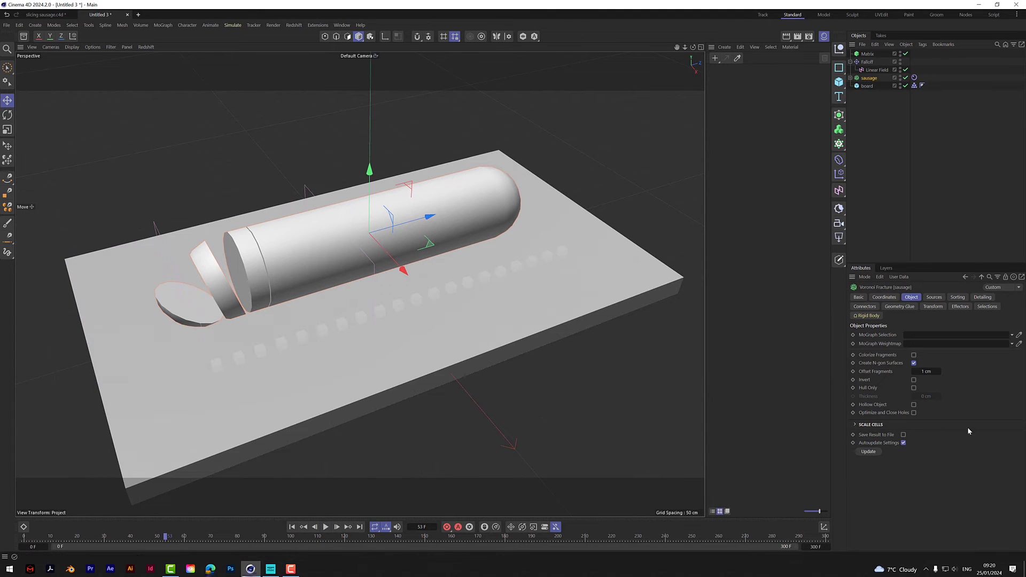
Try a 5 cm fragment offset on the sausage in playback, and restore the offset to 1 cm.
click(926, 371)
text(5)
key(Return)
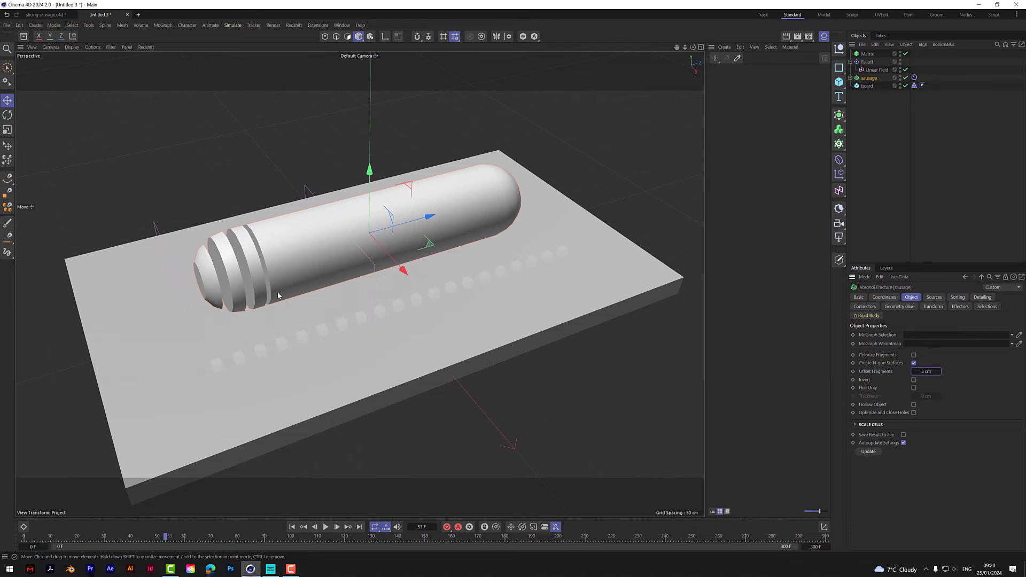
click(326, 527)
click(326, 527)
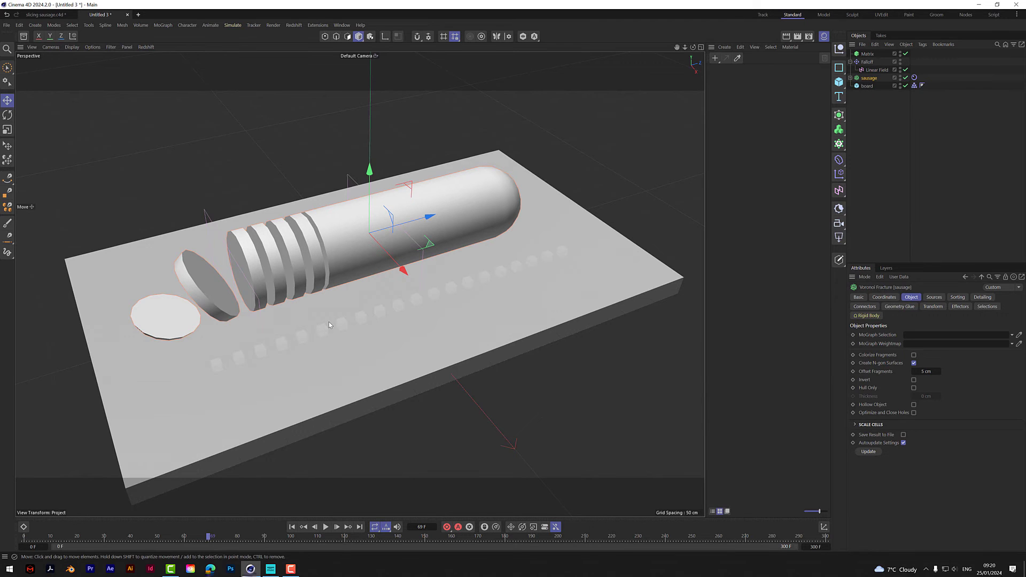
click(292, 527)
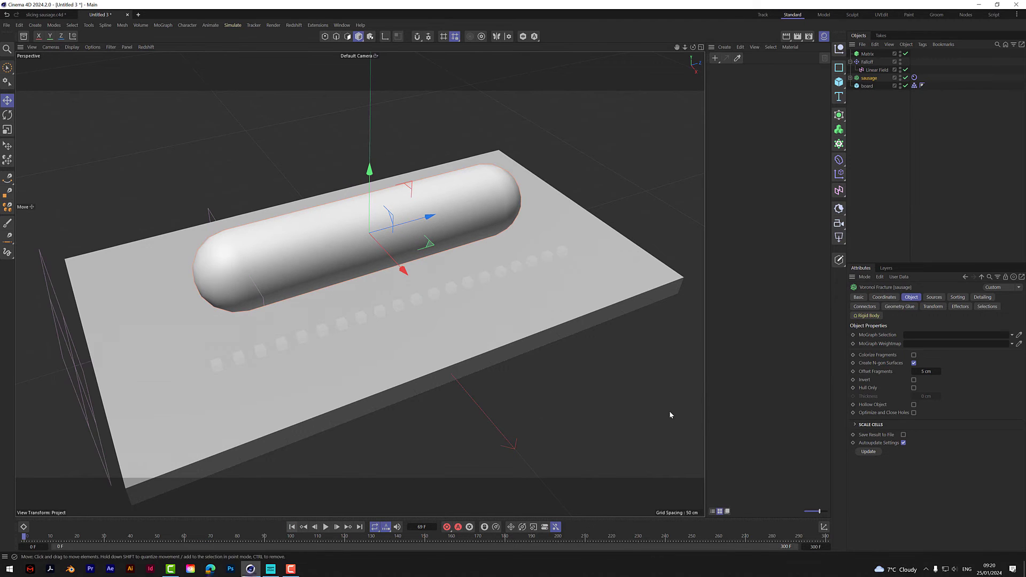
click(928, 372)
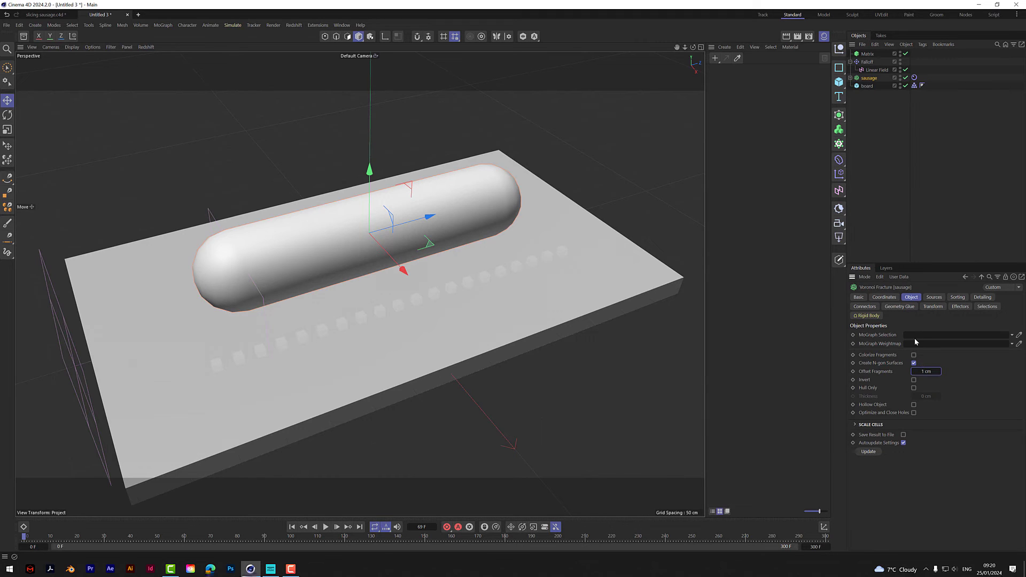
Try Hull Only with a 2 cm thickness on the sausage in playback, and turn it off again.
click(913, 388)
click(928, 397)
click(293, 527)
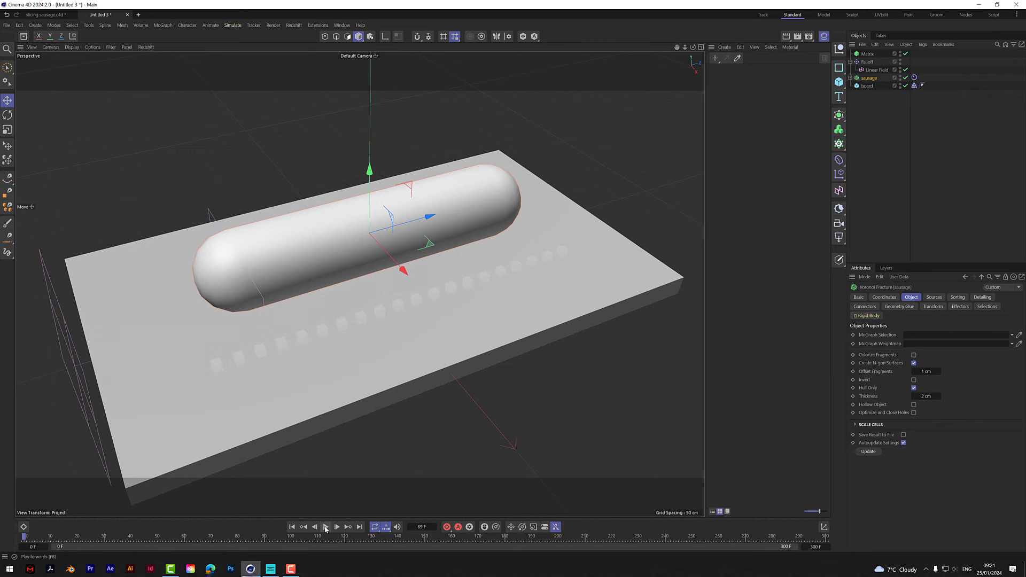
click(325, 528)
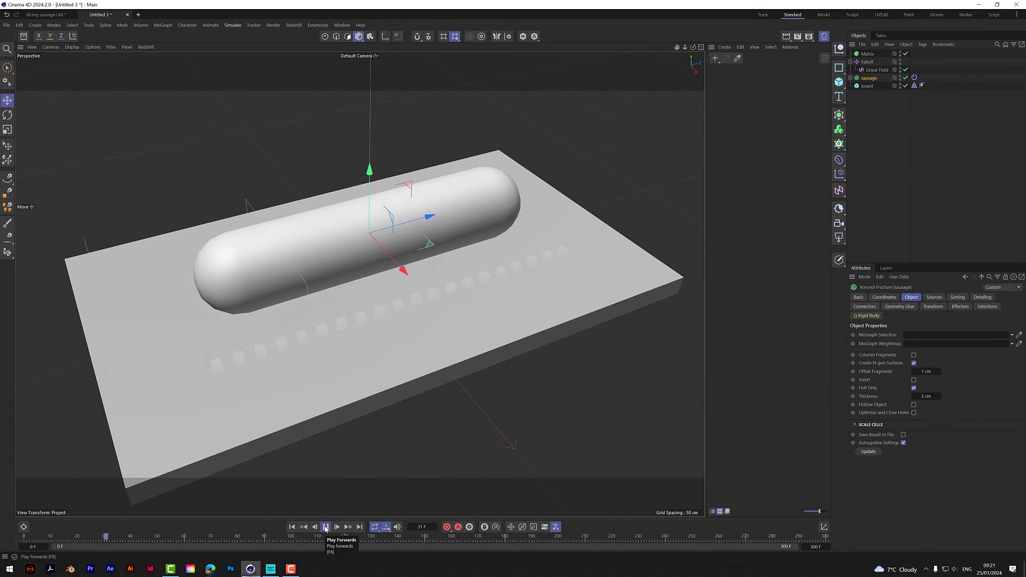
click(325, 527)
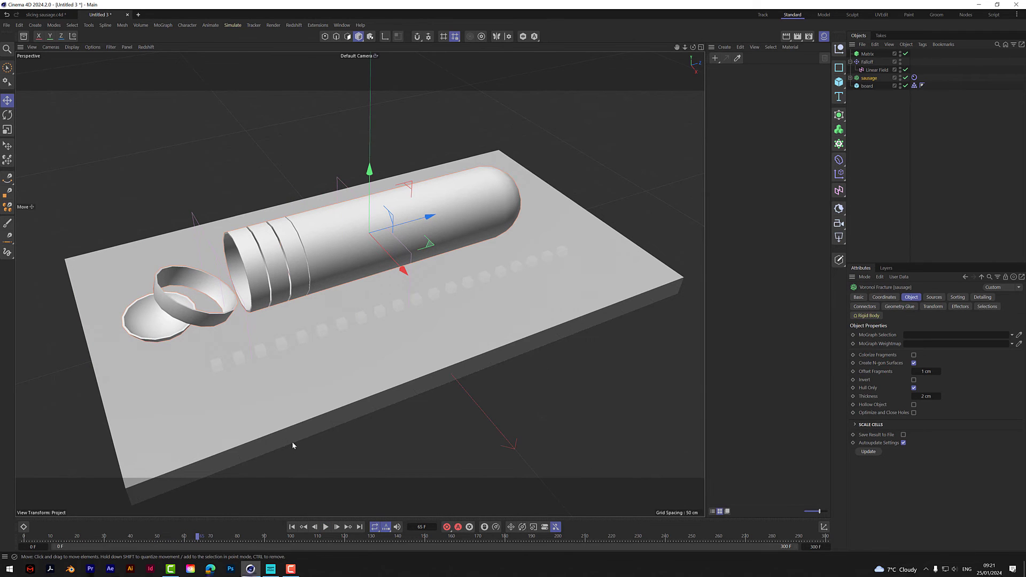
click(326, 528)
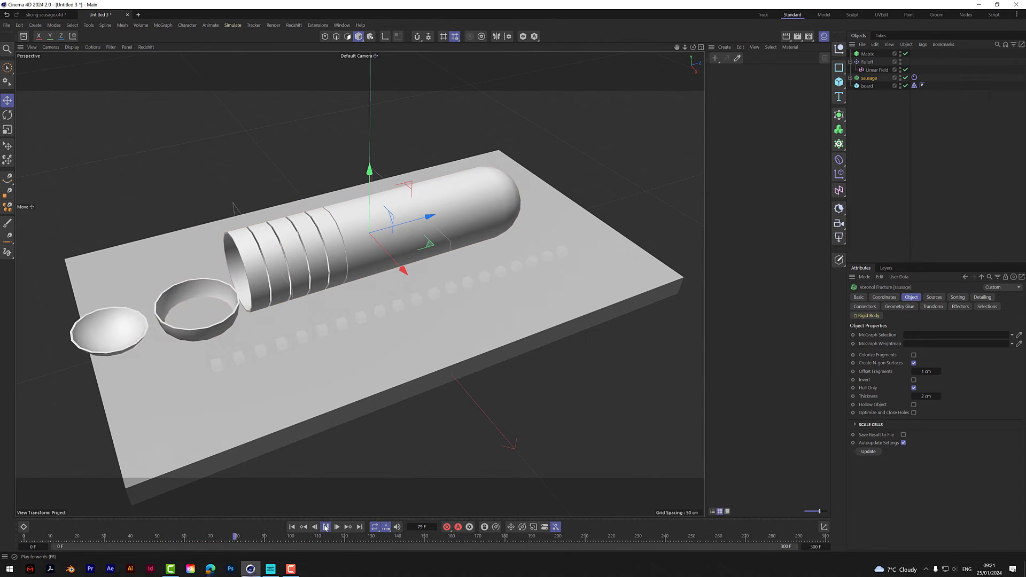
mouse_move(693, 47)
mouse_down()
mouse_move(777, 20)
mouse_move(689, 54)
mouse_up()
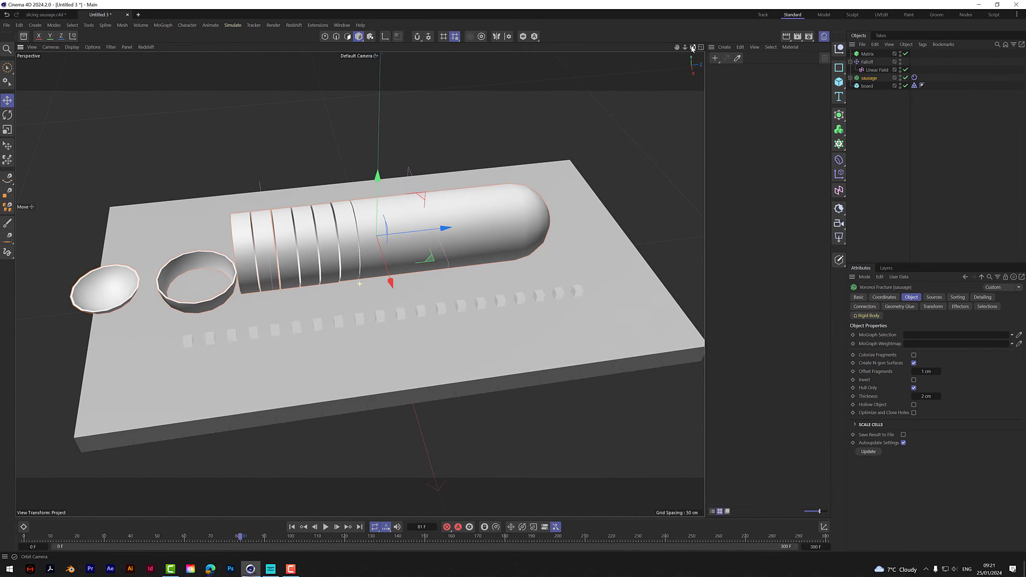
click(292, 527)
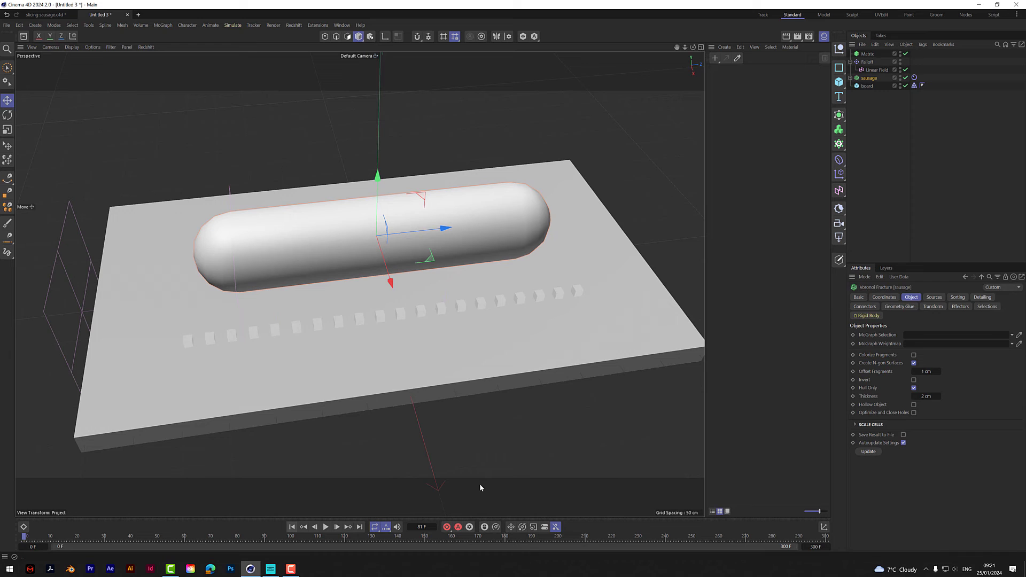
click(914, 388)
Create a standard material and colour it brown with 60% saturation and 45% value.
drag(693, 47, 950, 121)
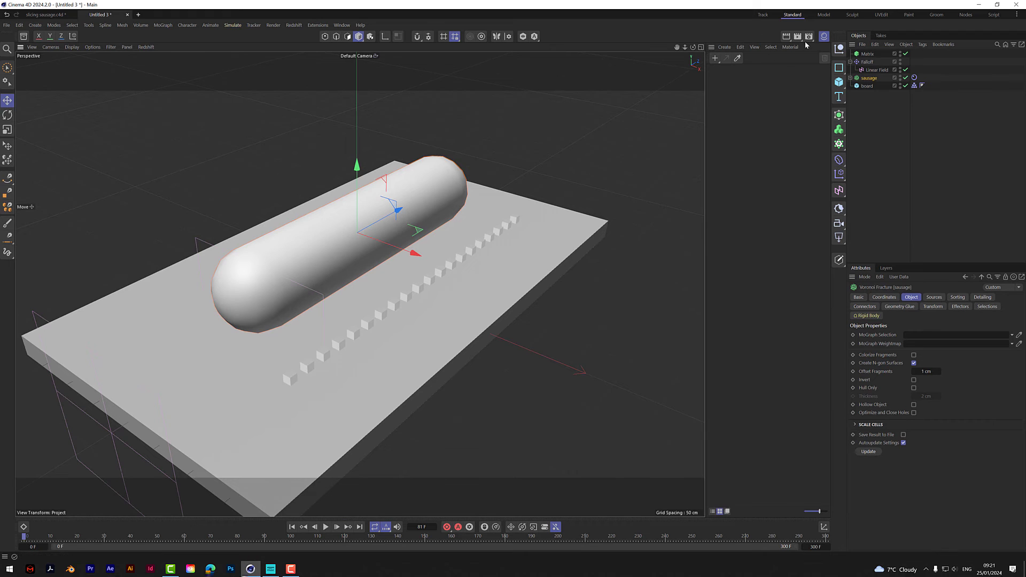
click(715, 59)
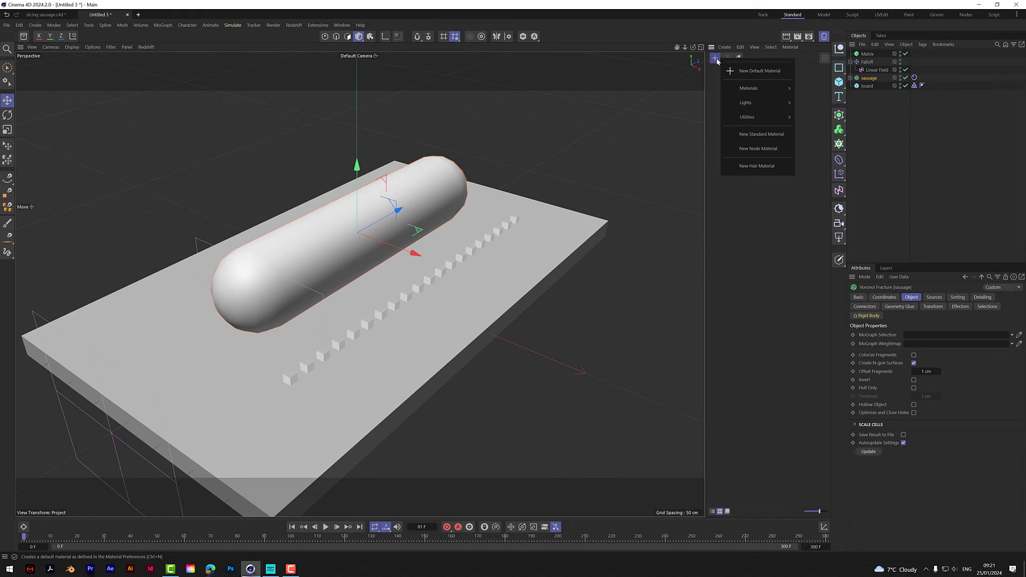
click(761, 134)
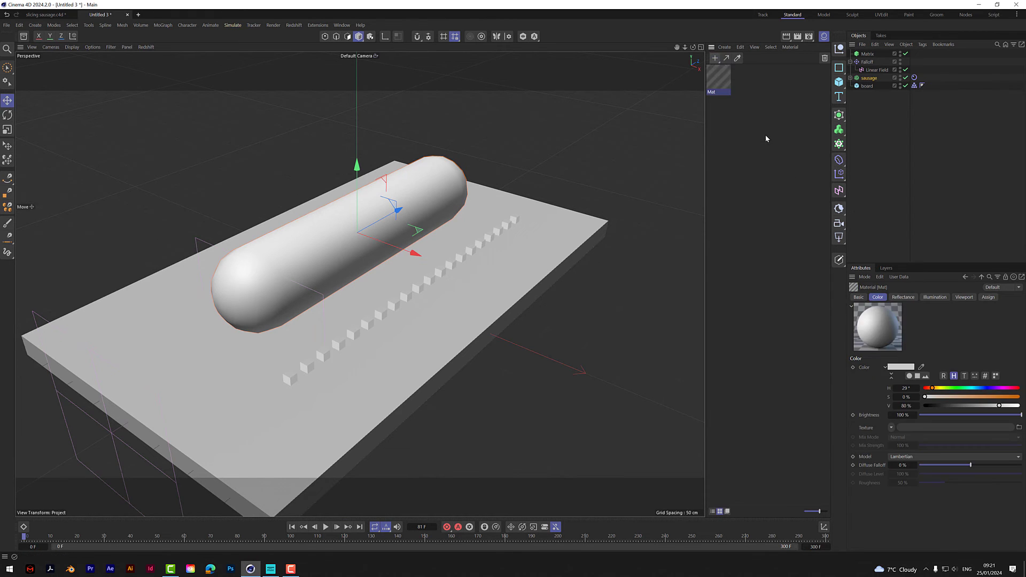
click(981, 397)
click(954, 406)
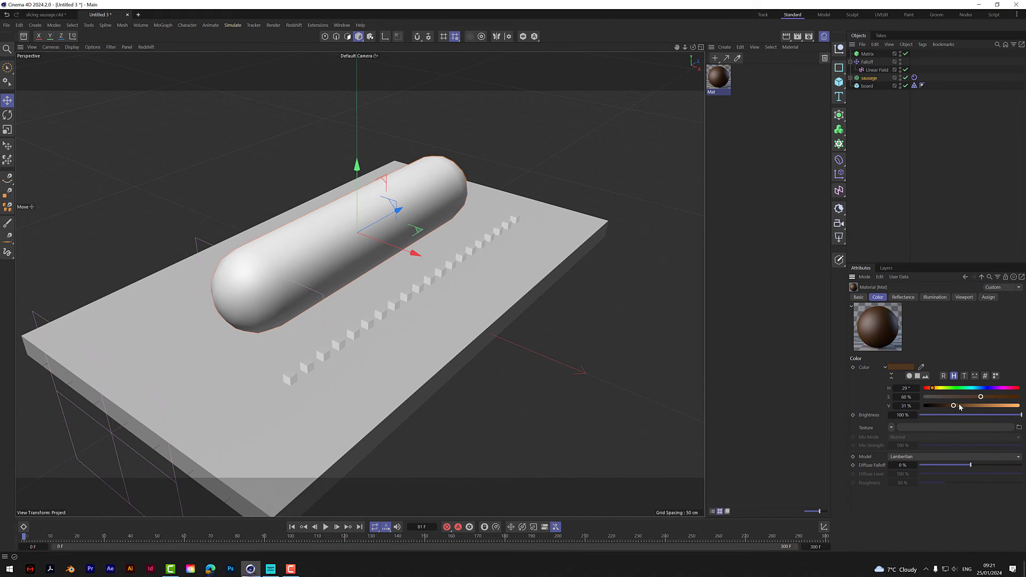
click(963, 405)
drag(962, 406, 967, 406)
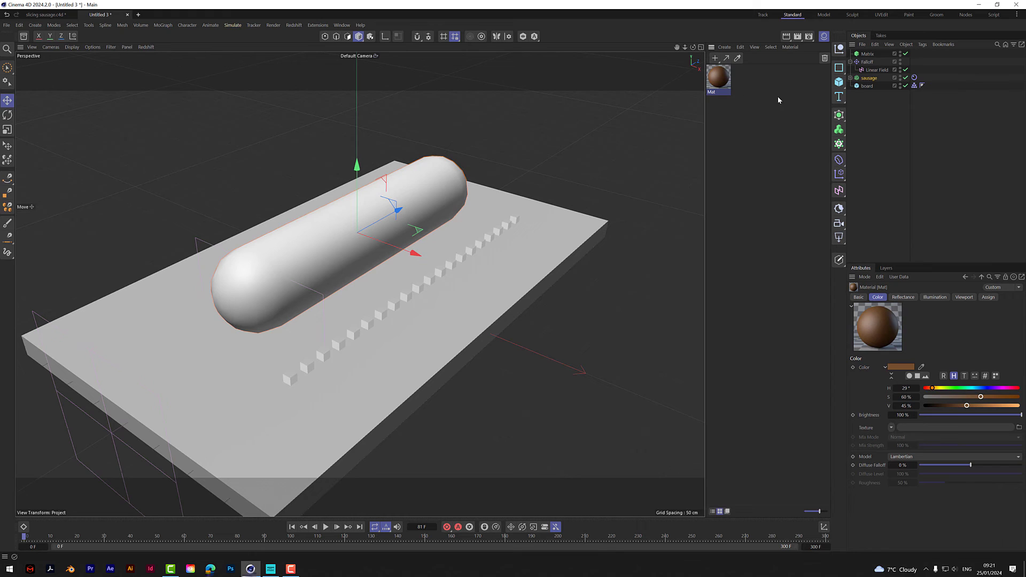
Duplicate the brown material and make one of the two cream with 24% saturation and 90% value.
ctrl+drag(721, 80, 779, 100)
click(717, 81)
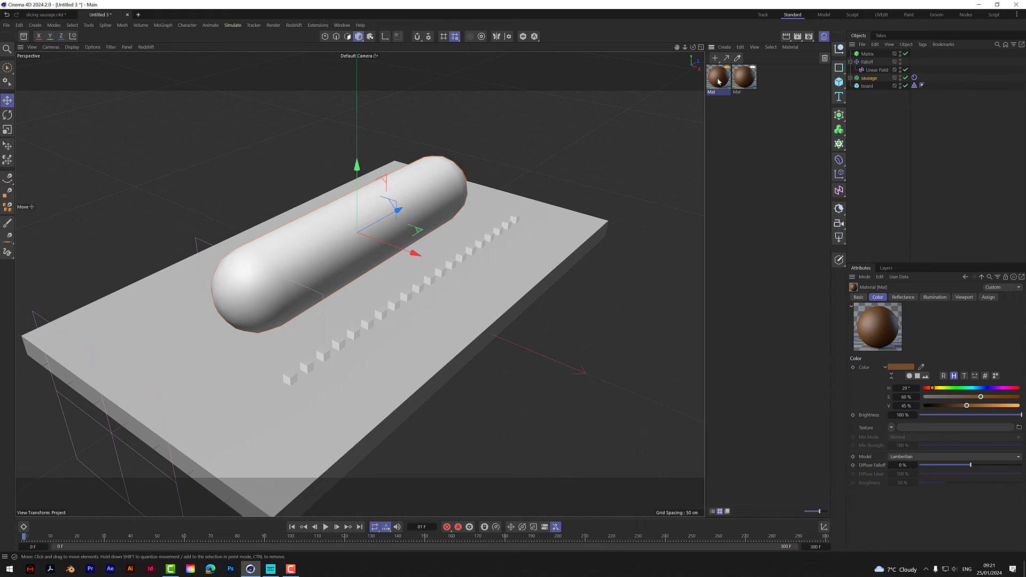
click(946, 396)
click(1008, 406)
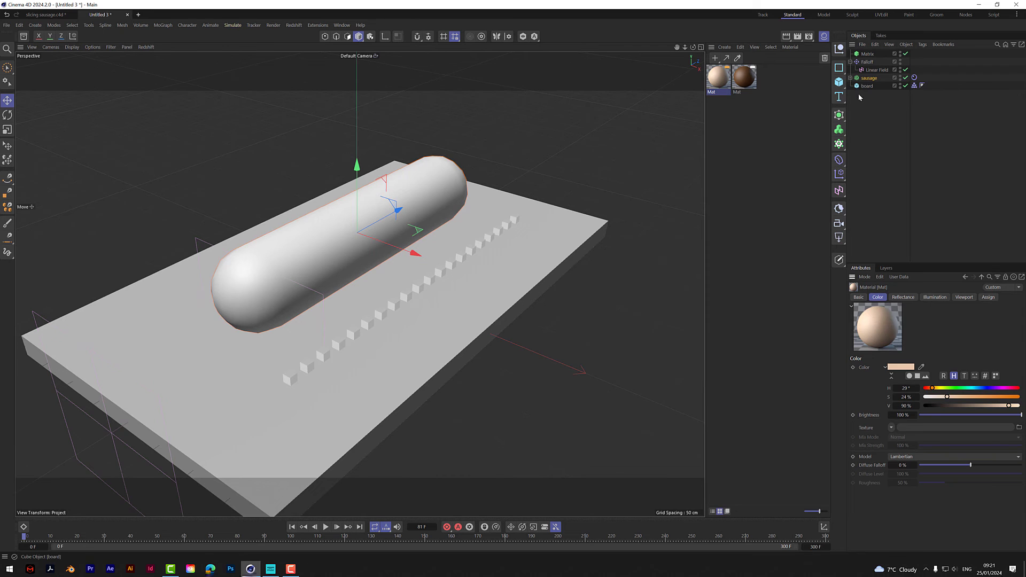
Enable the Inside Faces and Outside Faces selections on the sausage and apply the brown and cream materials to it.
click(863, 79)
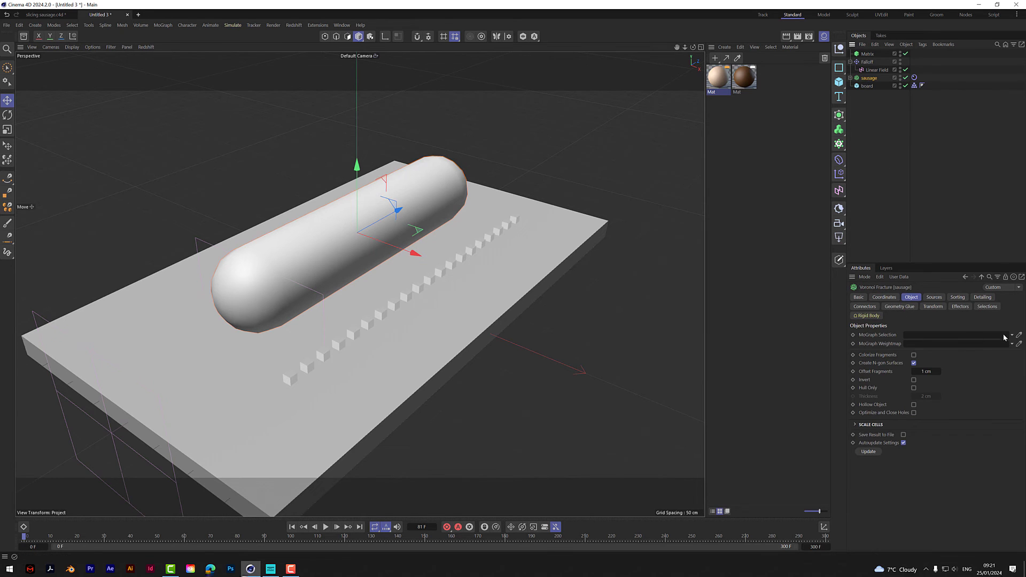
click(989, 307)
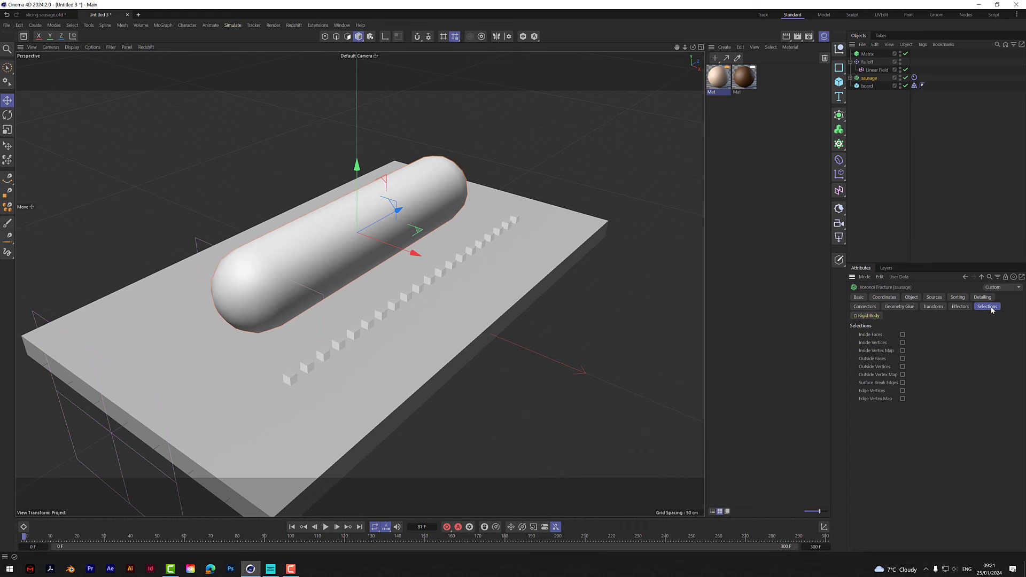
click(902, 358)
drag(744, 78, 885, 80)
click(942, 105)
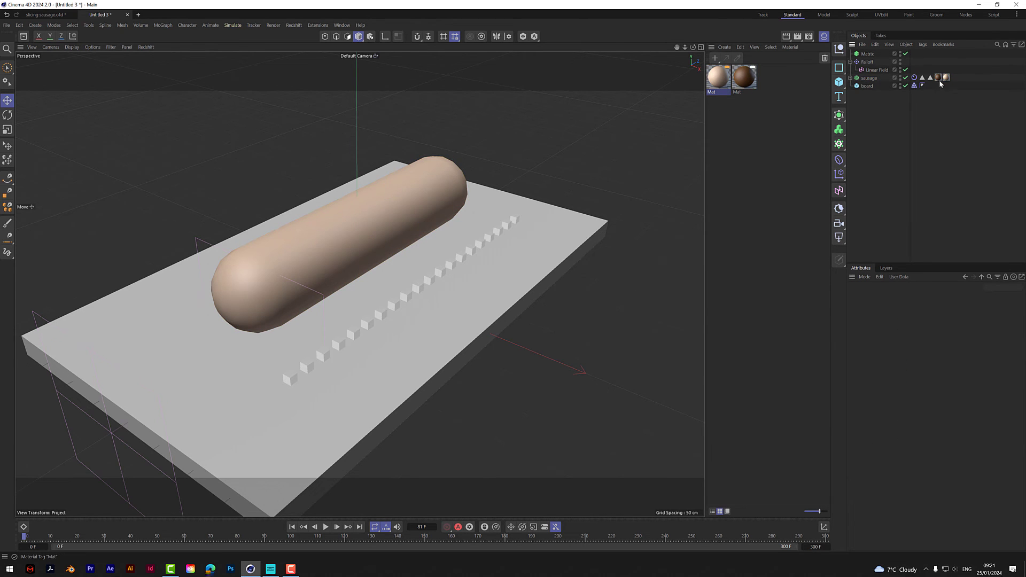
Restrict the sausage's brown material to the Outside Faces selection and the cream one to Inside Faces.
click(938, 78)
drag(923, 77, 914, 327)
drag(930, 78, 936, 326)
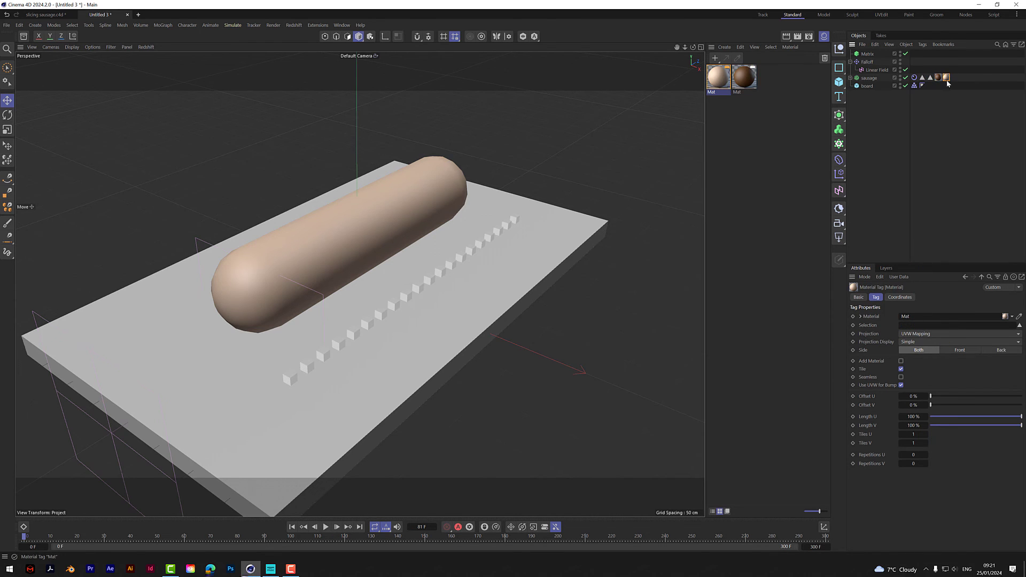
drag(922, 77, 930, 326)
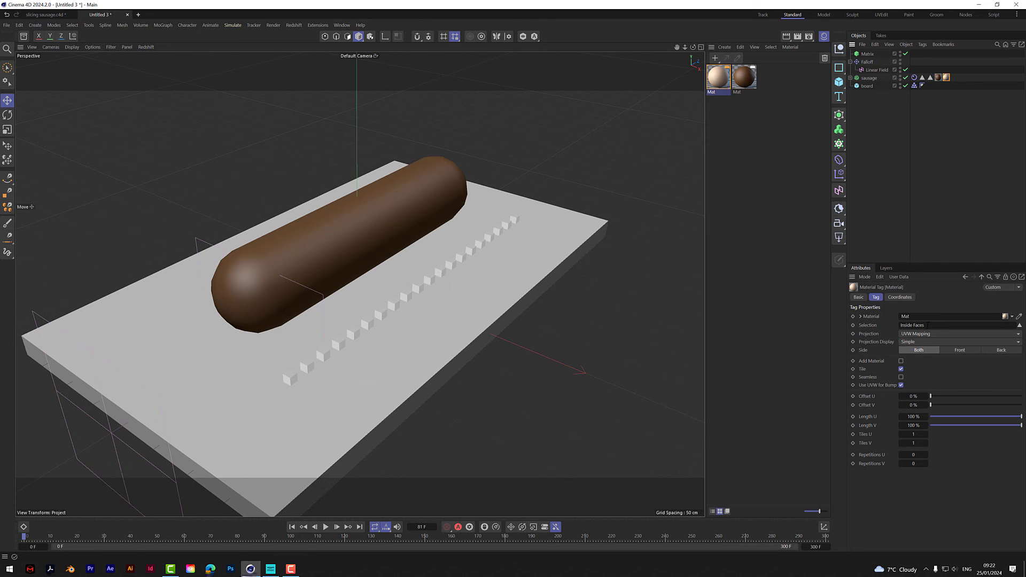
Play the animation from the start, stop it partway through the slicing, and inspect the cut faces and slice edges up close.
click(326, 527)
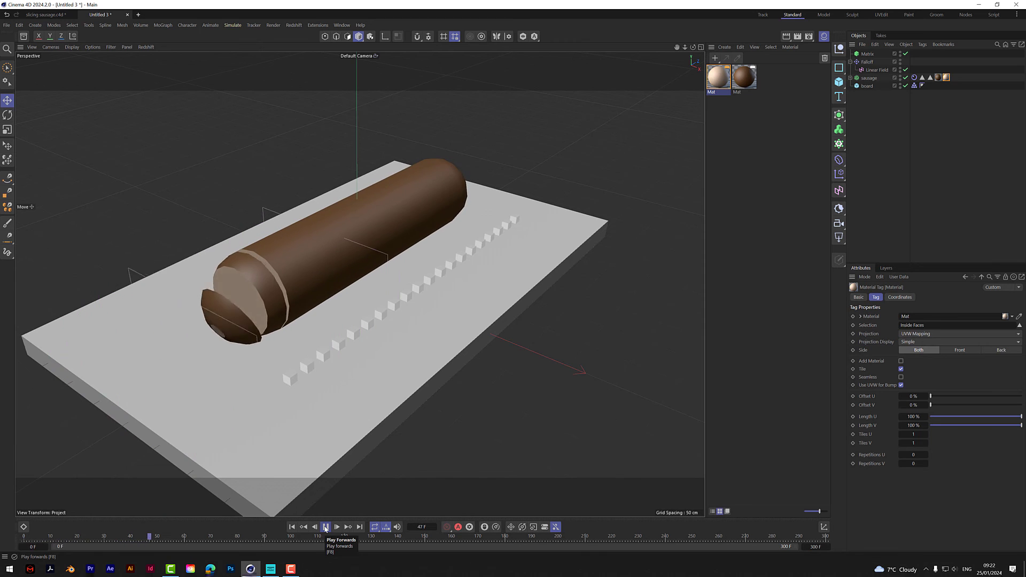
click(326, 526)
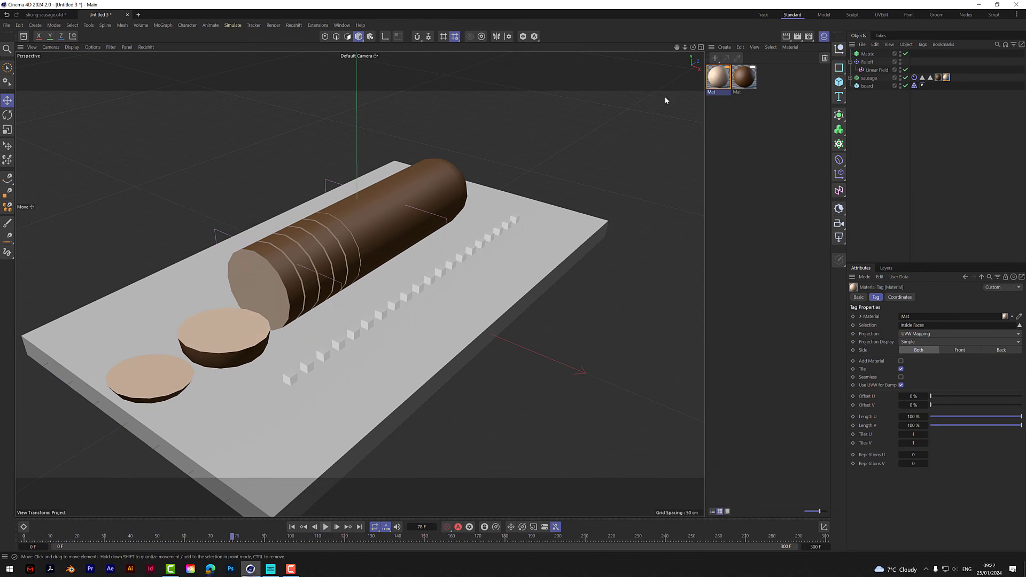
scroll(281, 270, up, 6)
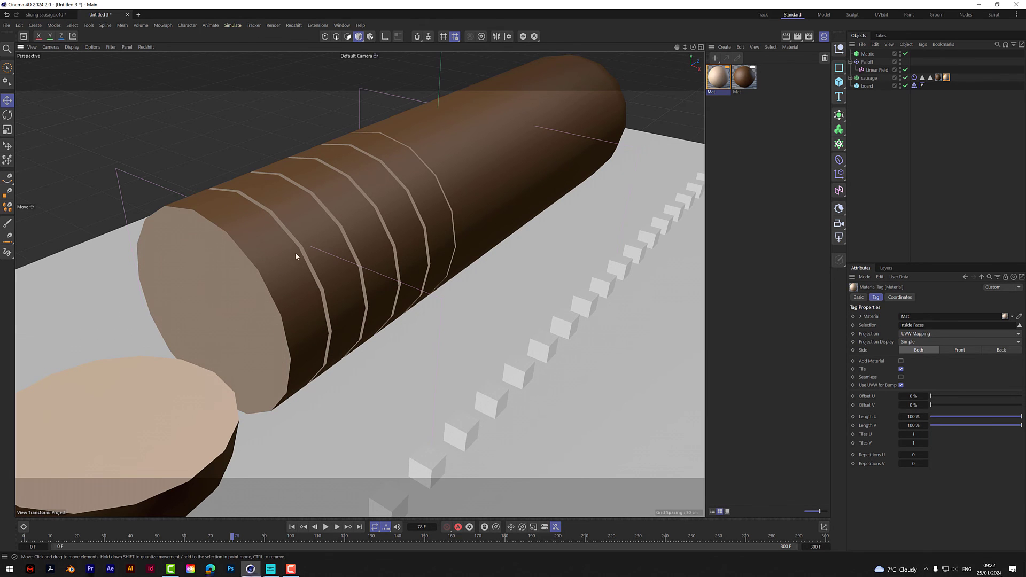
Set the rotation segments of the capsule inside the sausage fracture object to 40.
click(850, 78)
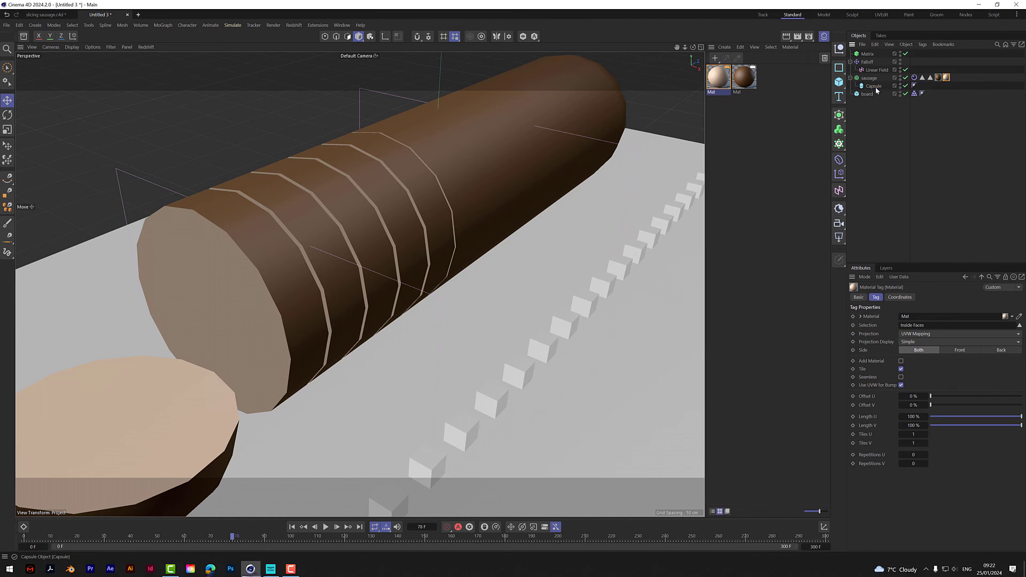
click(874, 87)
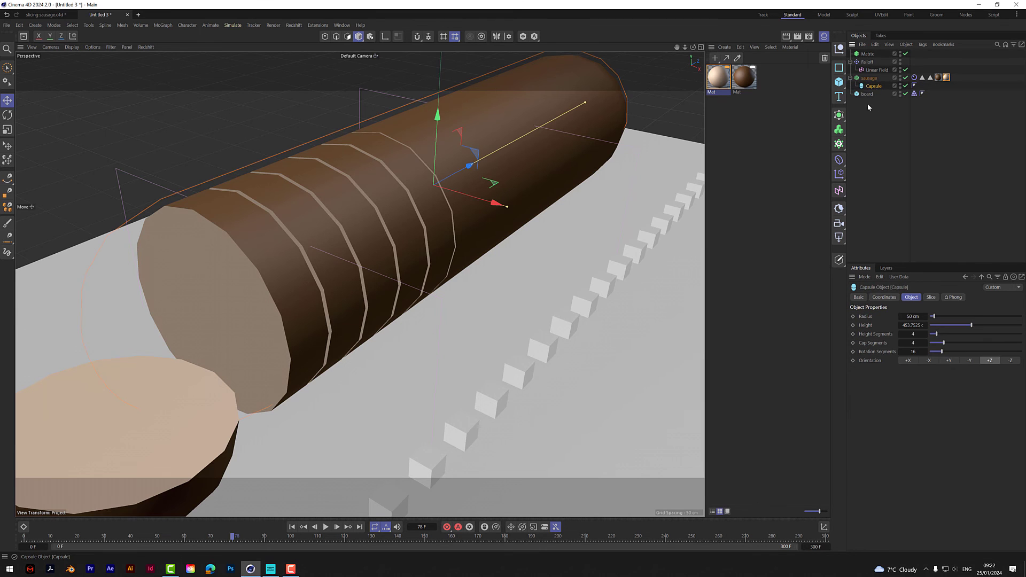
click(915, 352)
text(40)
key(Return)
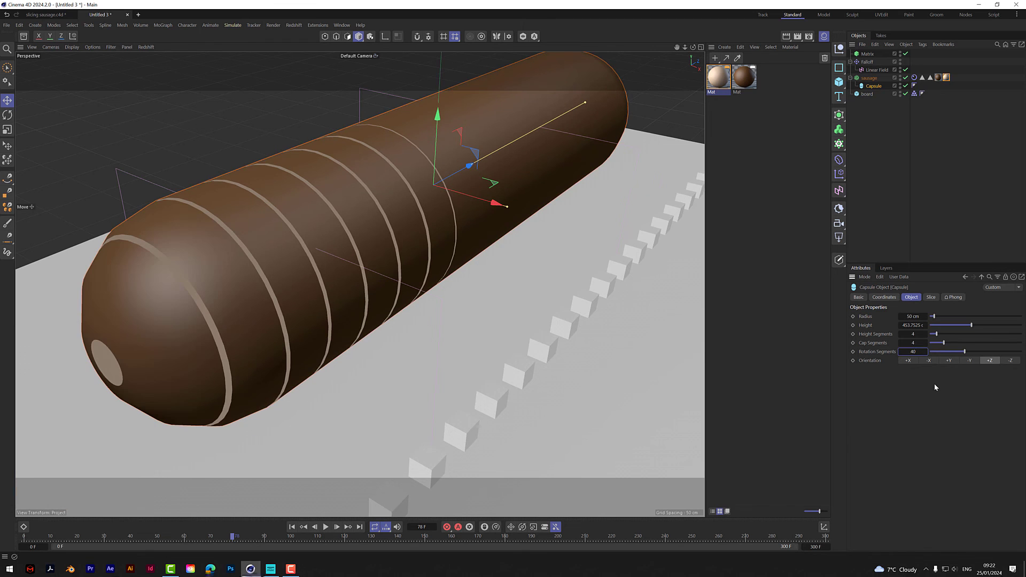
Replay the slicing animation from the start, stop it partway, and examine the smoother slices and the whole board from an angle.
click(292, 527)
click(326, 528)
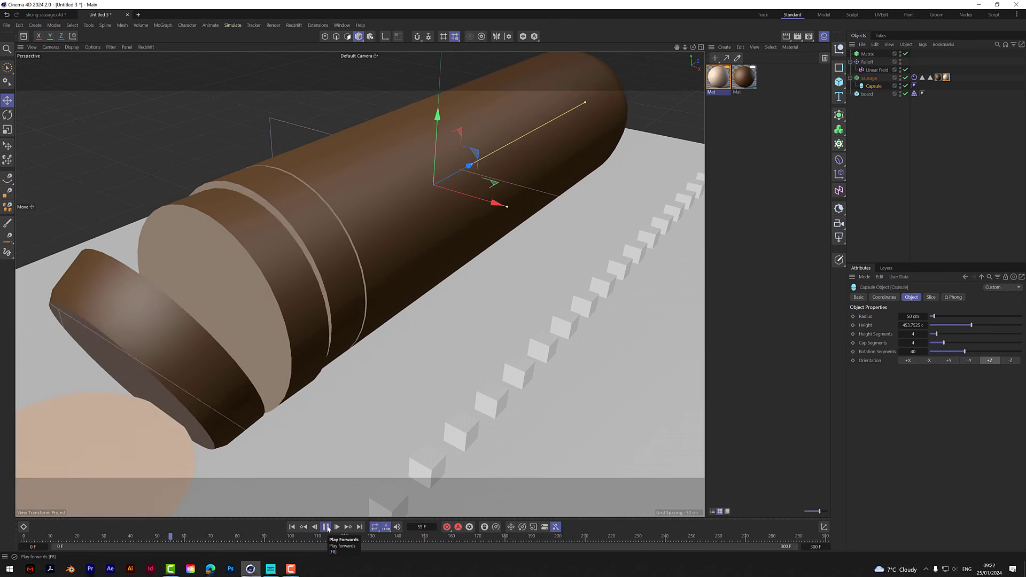
click(326, 527)
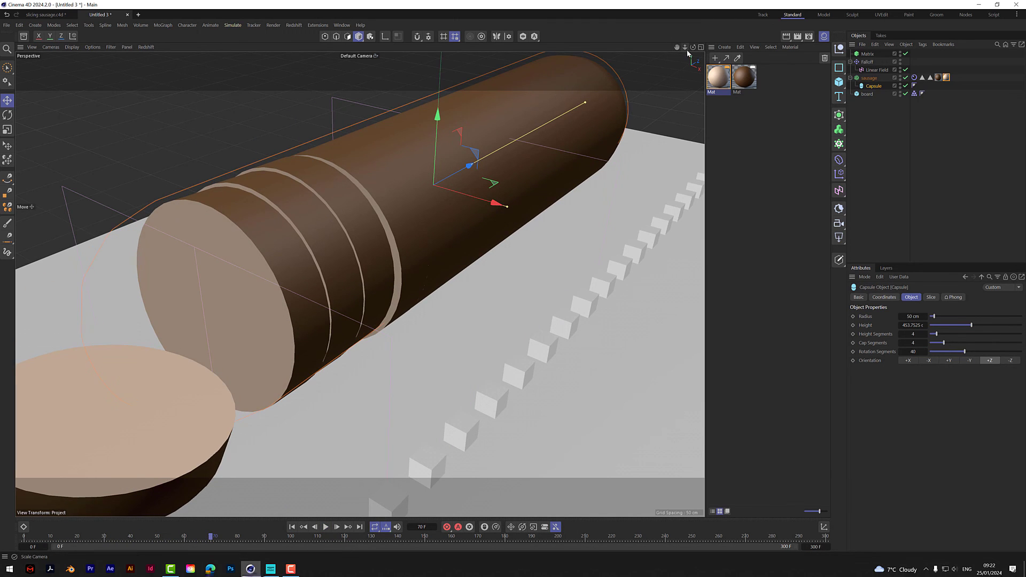
mouse_move(685, 48)
mouse_down()
mouse_move(699, 51)
mouse_move(673, 50)
mouse_up()
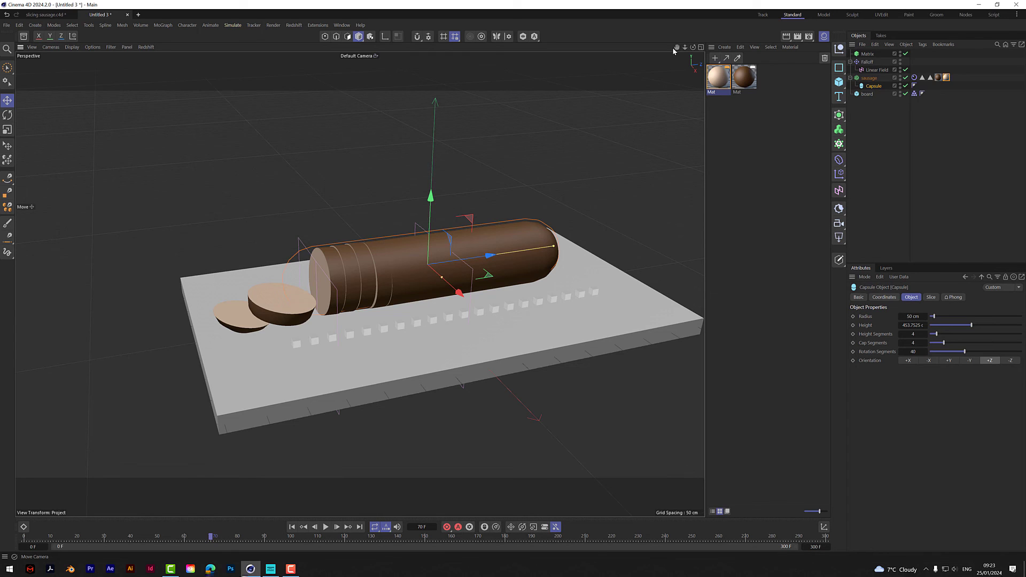
mouse_move(693, 47)
mouse_down()
mouse_move(691, 96)
mouse_move(693, 48)
mouse_up()
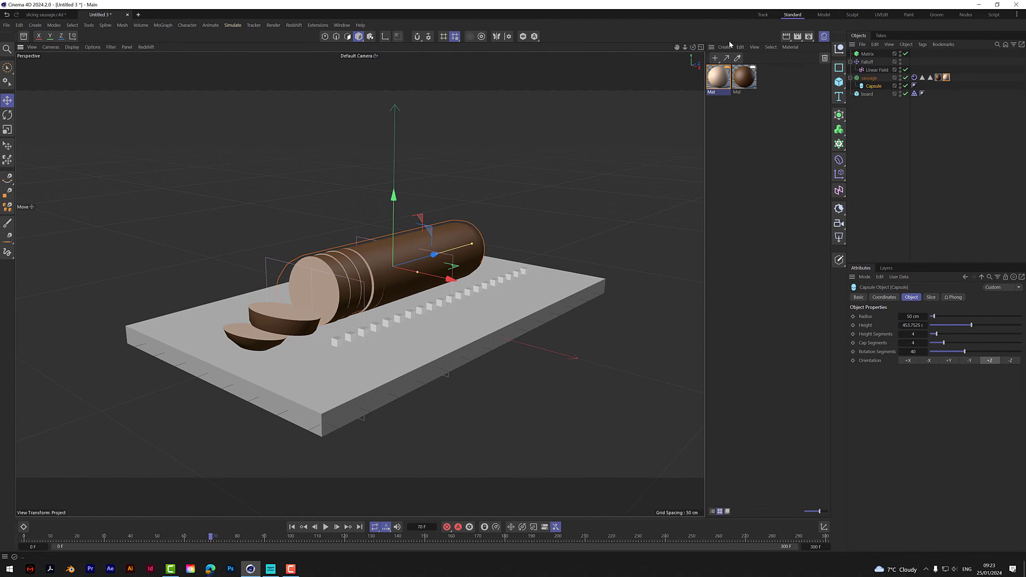